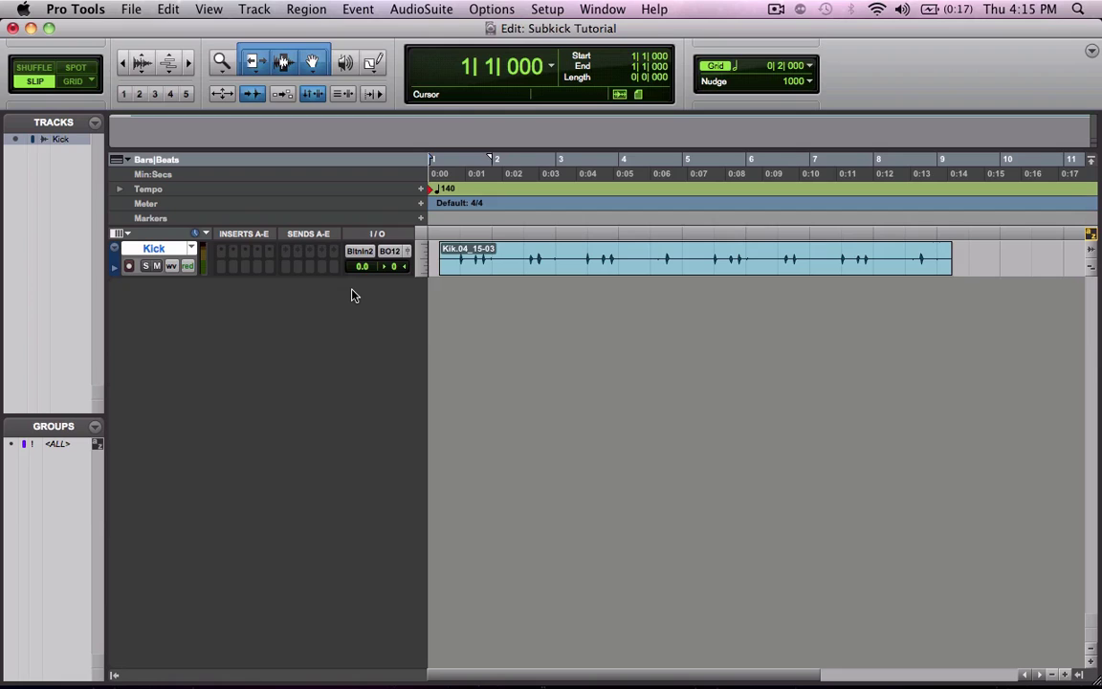
Step: Audition the kick track, then create a new Aux Input track below Kick
{"action": "key", "text": "space"}
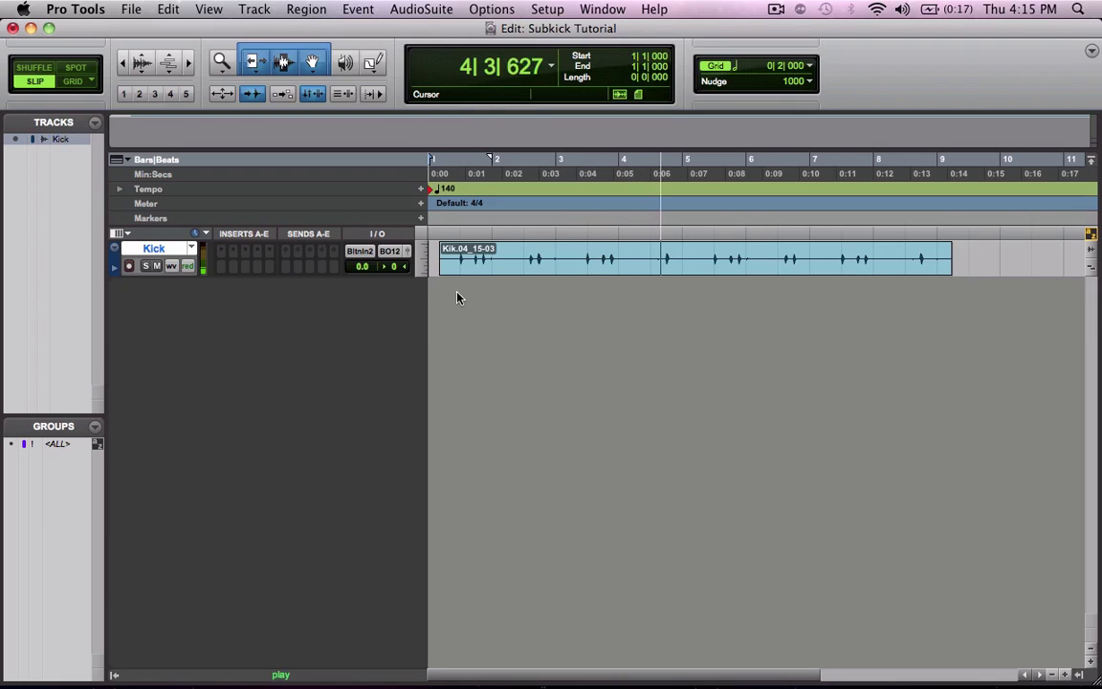
{"action": "key", "text": "space"}
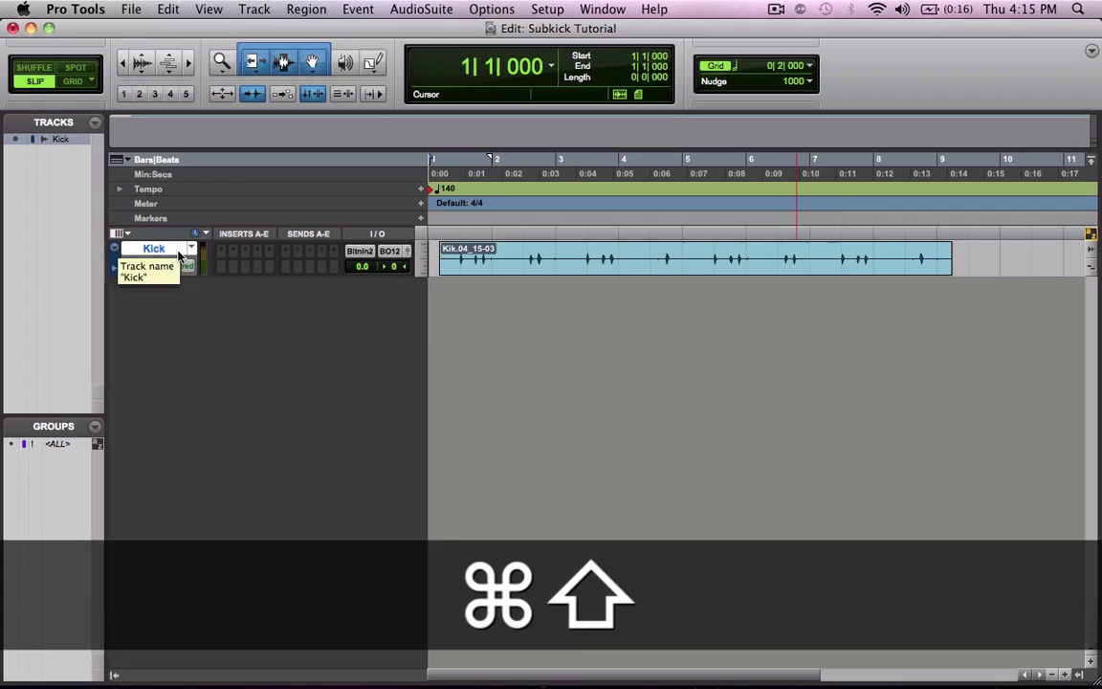
{"action": "key", "text": "super+shift+n"}
{"action": "key", "text": "super+Down"}
{"action": "key", "text": "Return"}
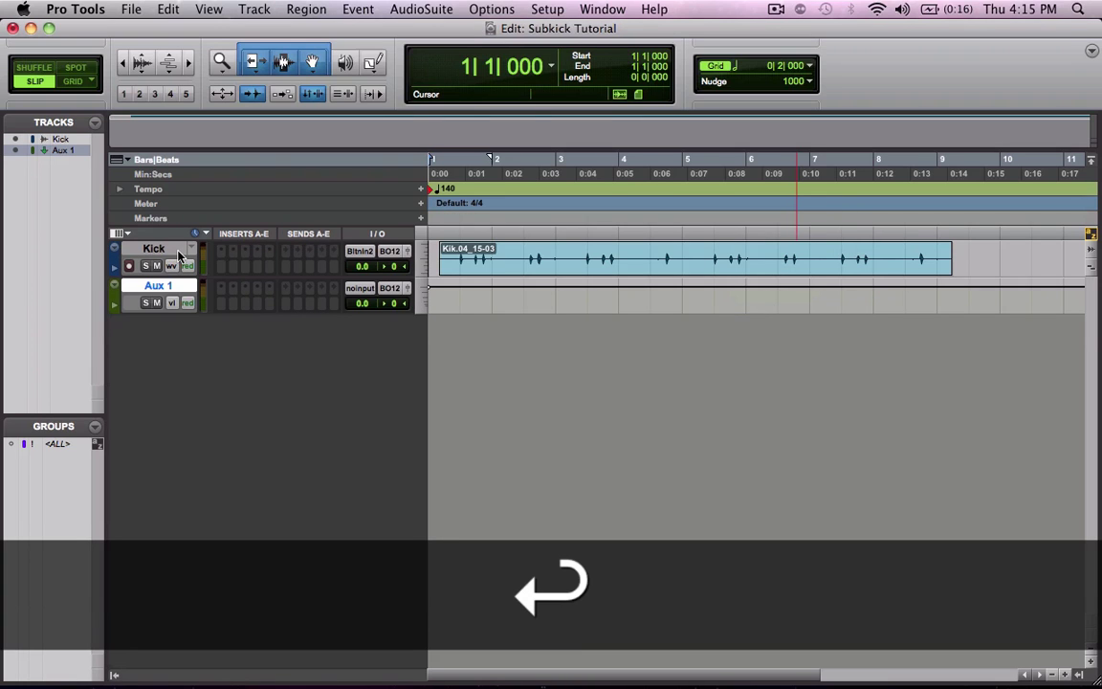
Step: Rename the Aux 1 track to 'Subkick'
{"action": "double_click", "coordinate": [174, 285]}
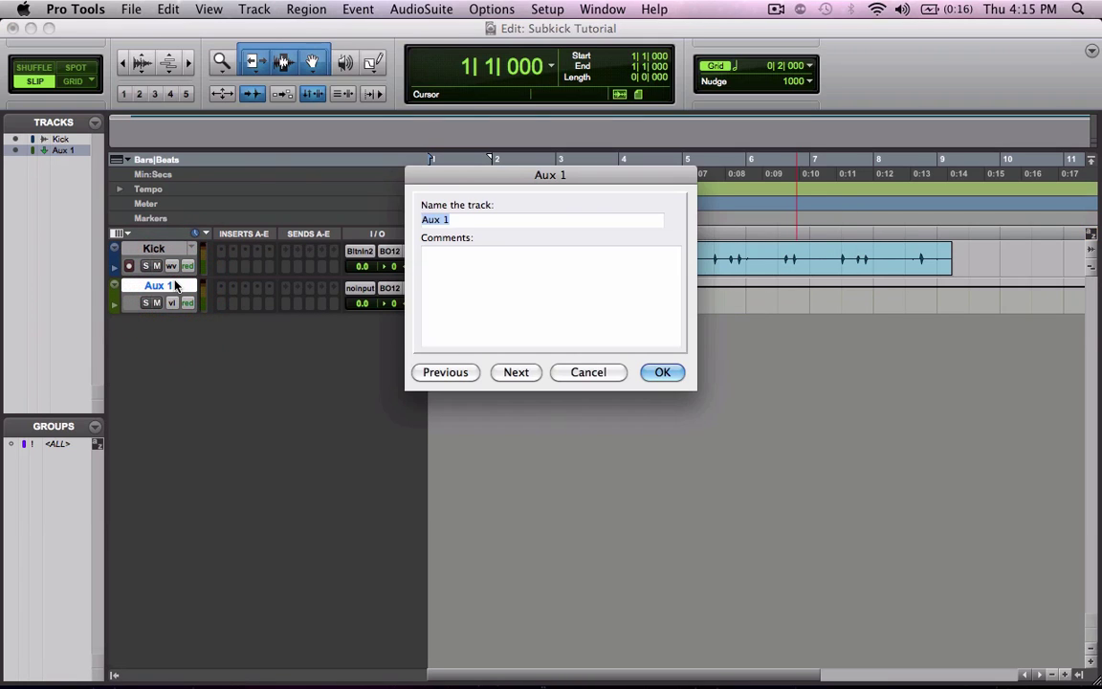
{"action": "type", "text": "Subkick"}
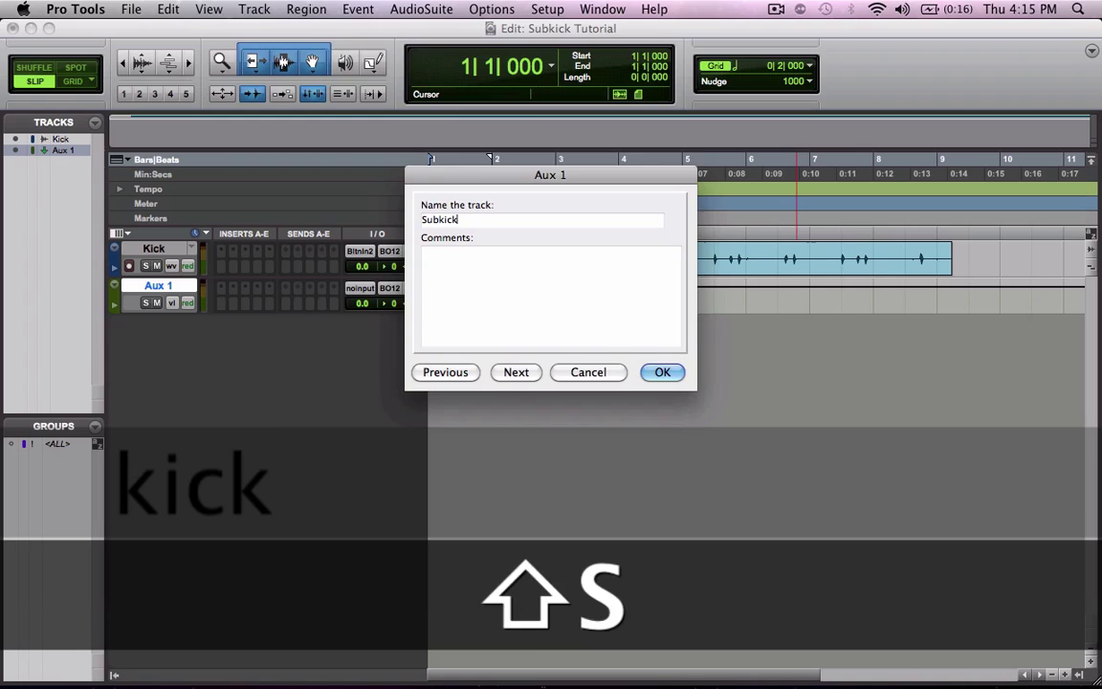
{"action": "key", "text": "Return"}
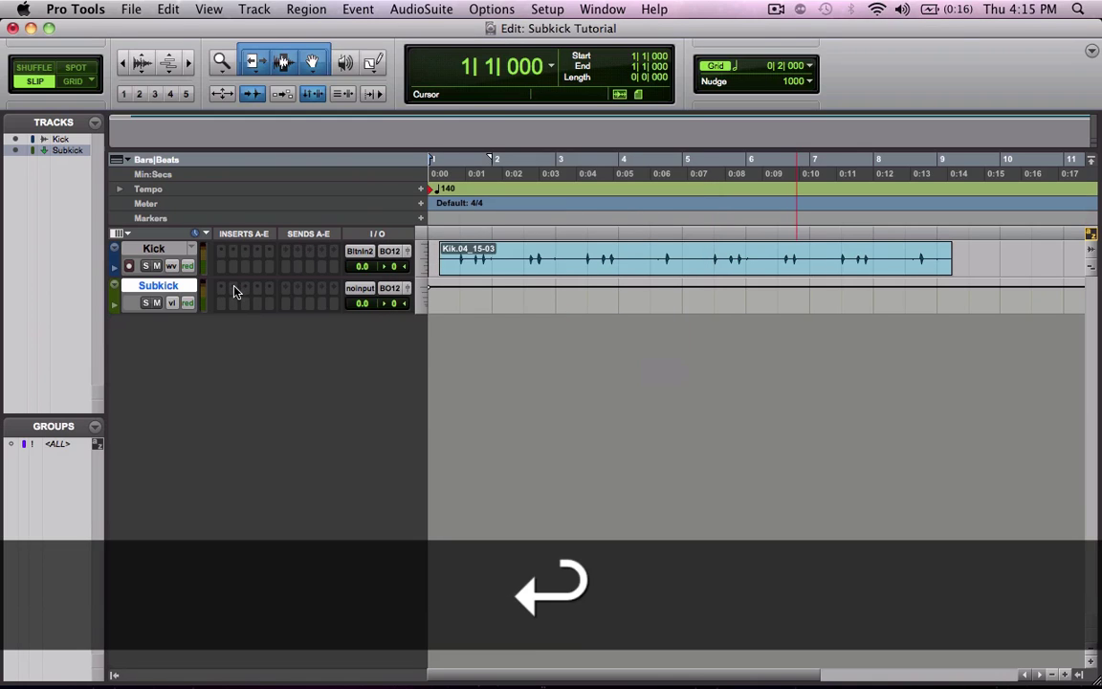
Step: Mute Subkick and insert a mono Signal Generator plug-in on it
{"action": "left_click", "coordinate": [156, 303]}
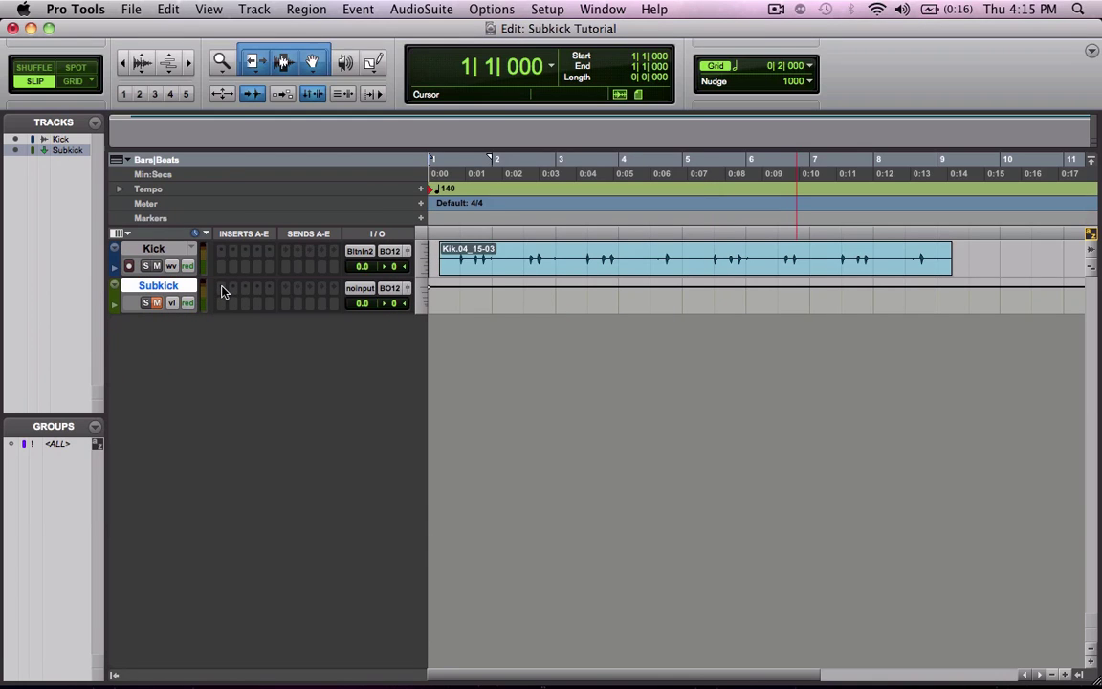
{"action": "left_click", "coordinate": [224, 289]}
{"action": "mouse_move", "coordinate": [225, 319]}
{"action": "mouse_move", "coordinate": [402, 329]}
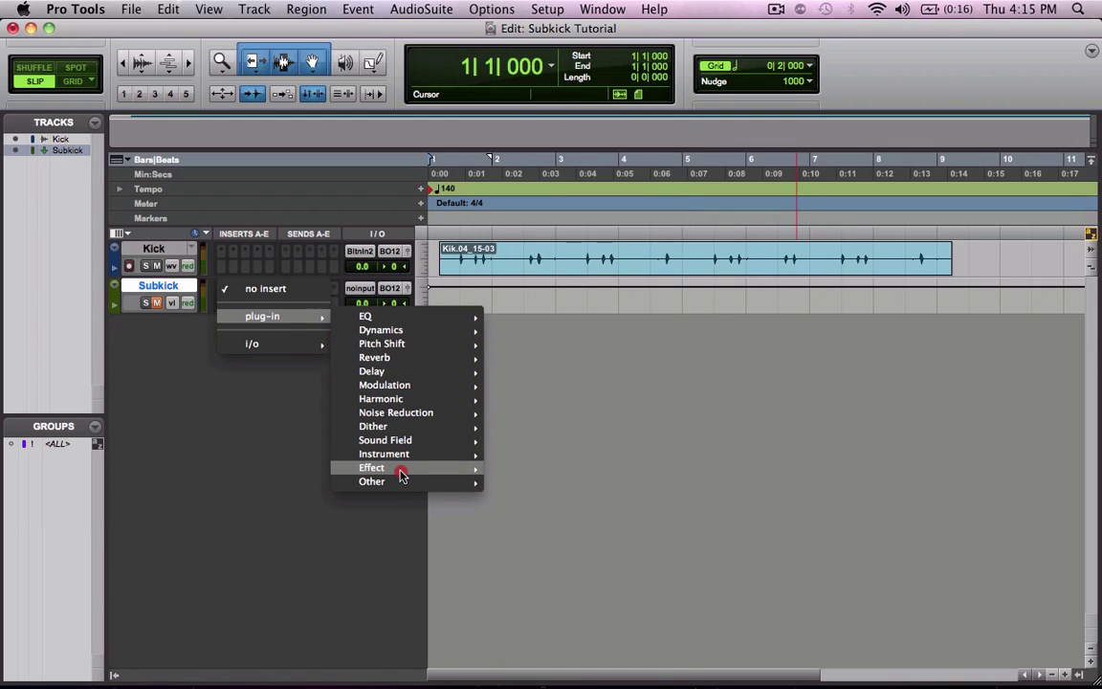
{"action": "mouse_move", "coordinate": [401, 483]}
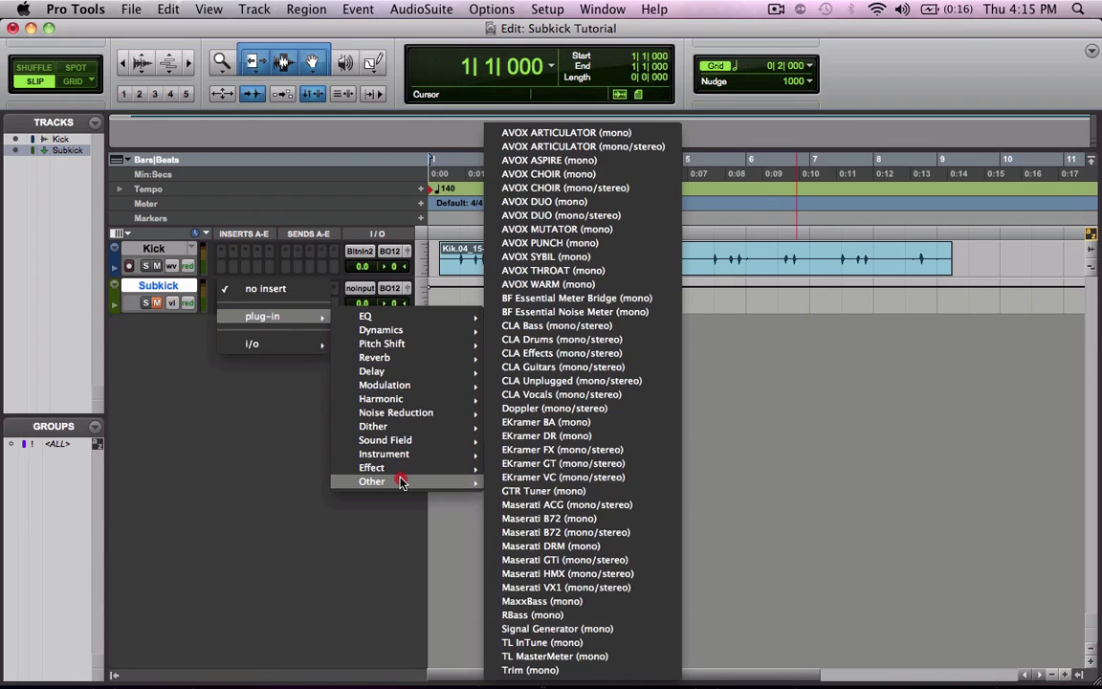
{"action": "left_click", "coordinate": [629, 628]}
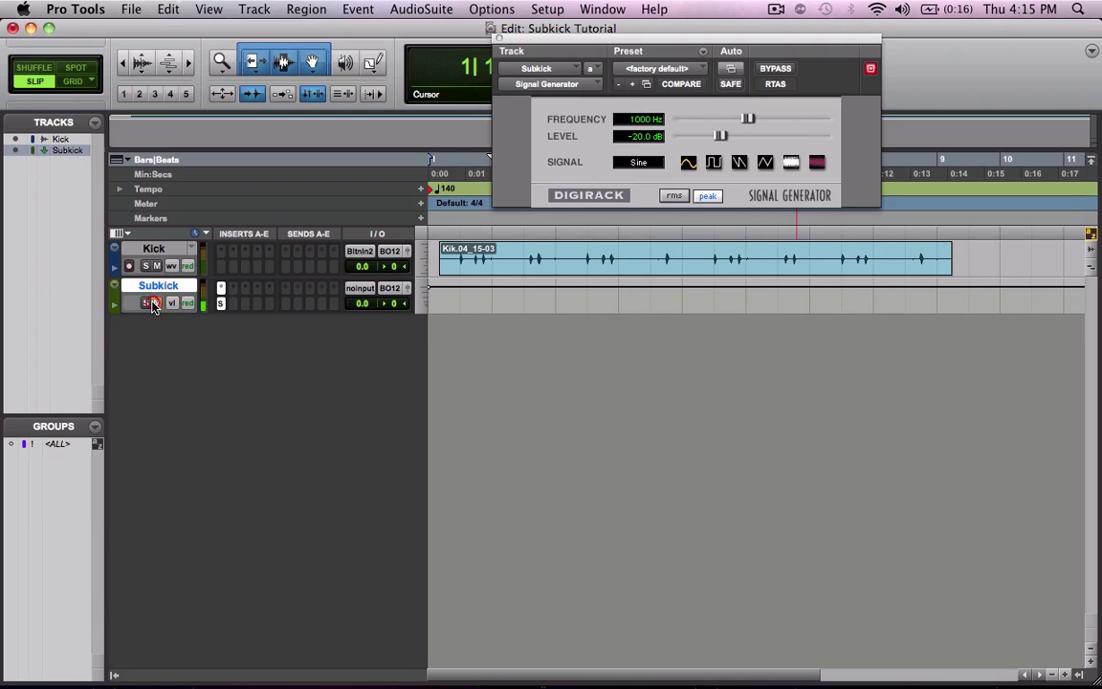
Step: Set the Signal Generator frequency to 60 Hz
{"action": "left_click", "coordinate": [636, 119]}
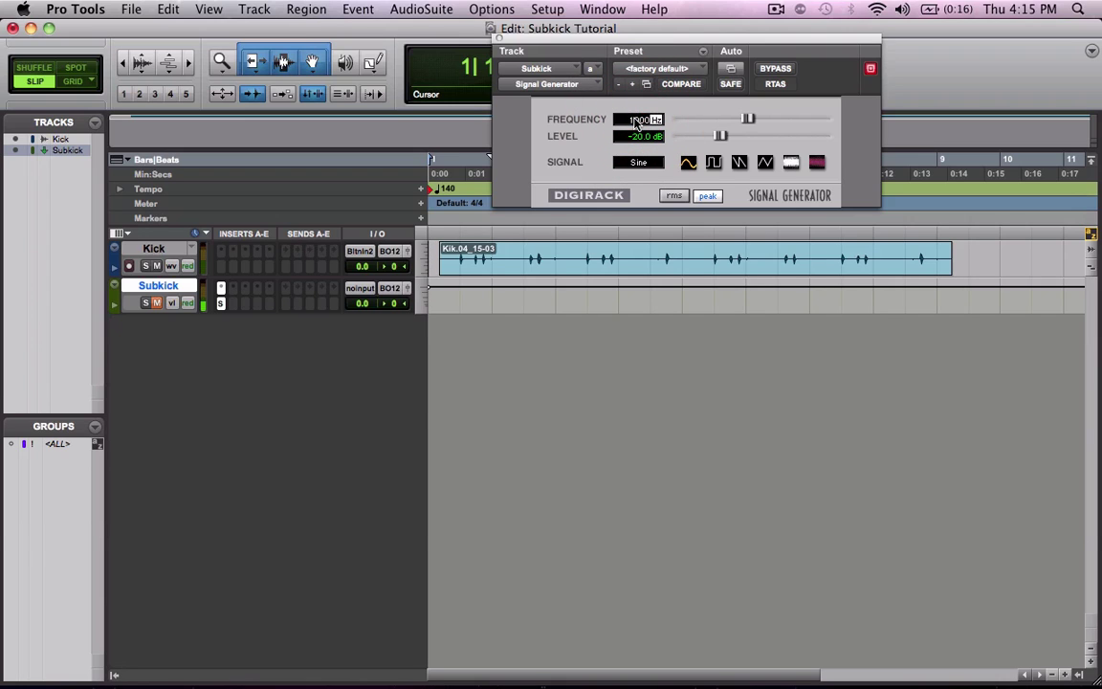
{"action": "type", "text": "60"}
{"action": "key", "text": "Return"}
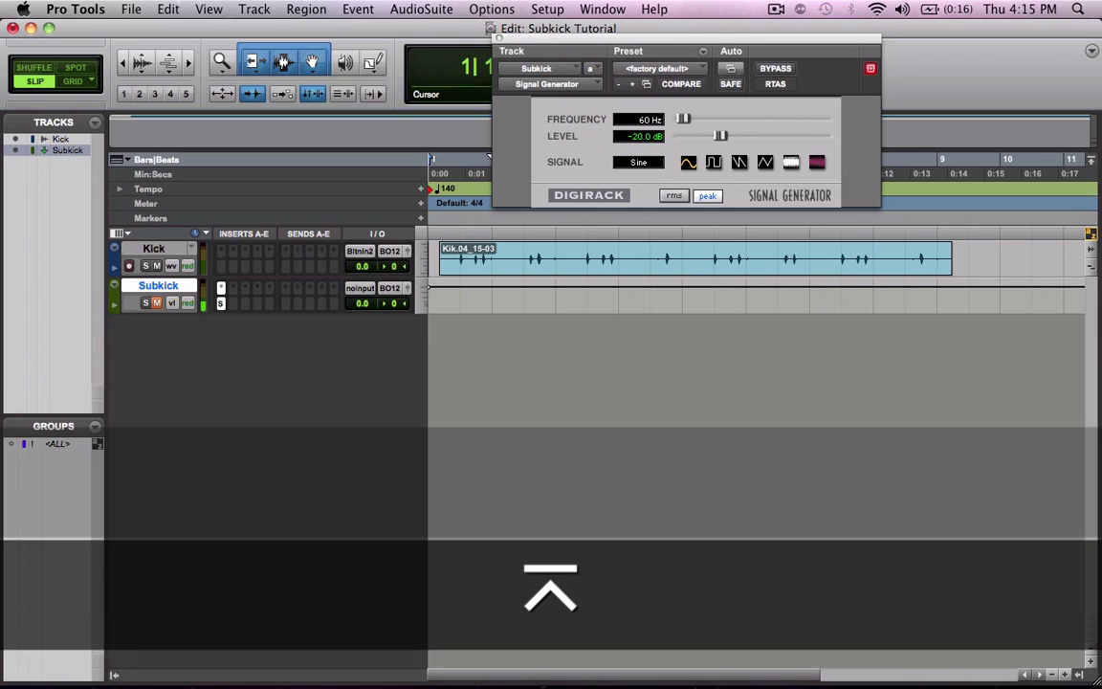
{"action": "left_click", "coordinate": [159, 303]}
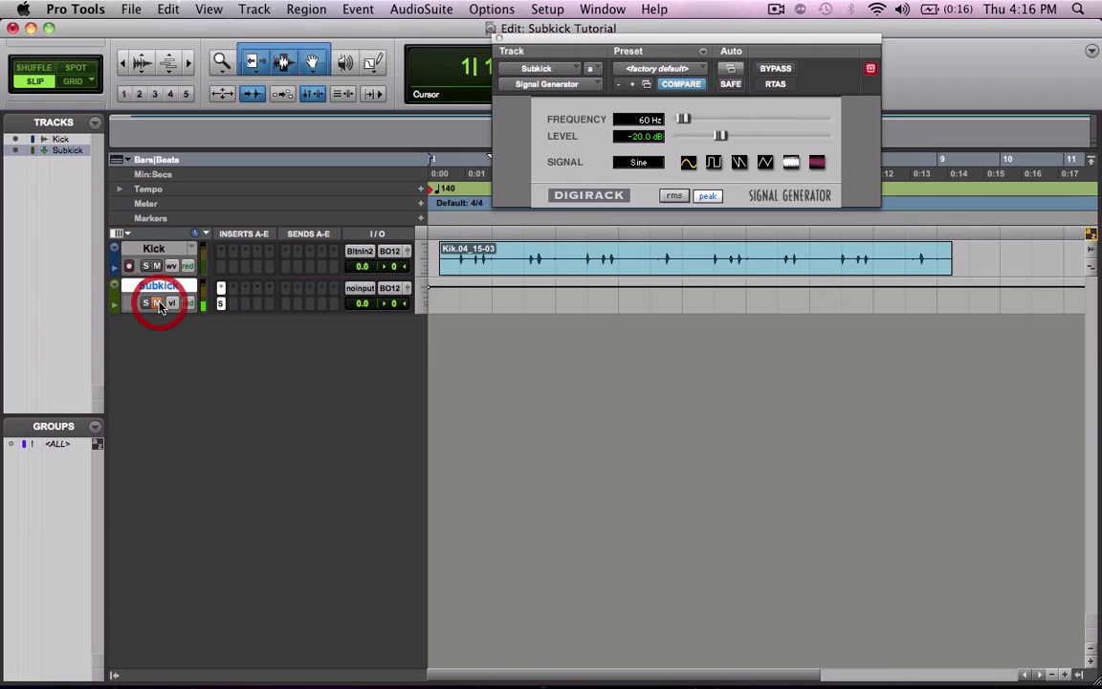
Step: Insert a mono C1 gate after the Signal Generator and raise its threshold to about -15.8 dB
{"action": "left_click", "coordinate": [221, 289]}
{"action": "left_click", "coordinate": [285, 316]}
{"action": "left_click", "coordinate": [424, 332]}
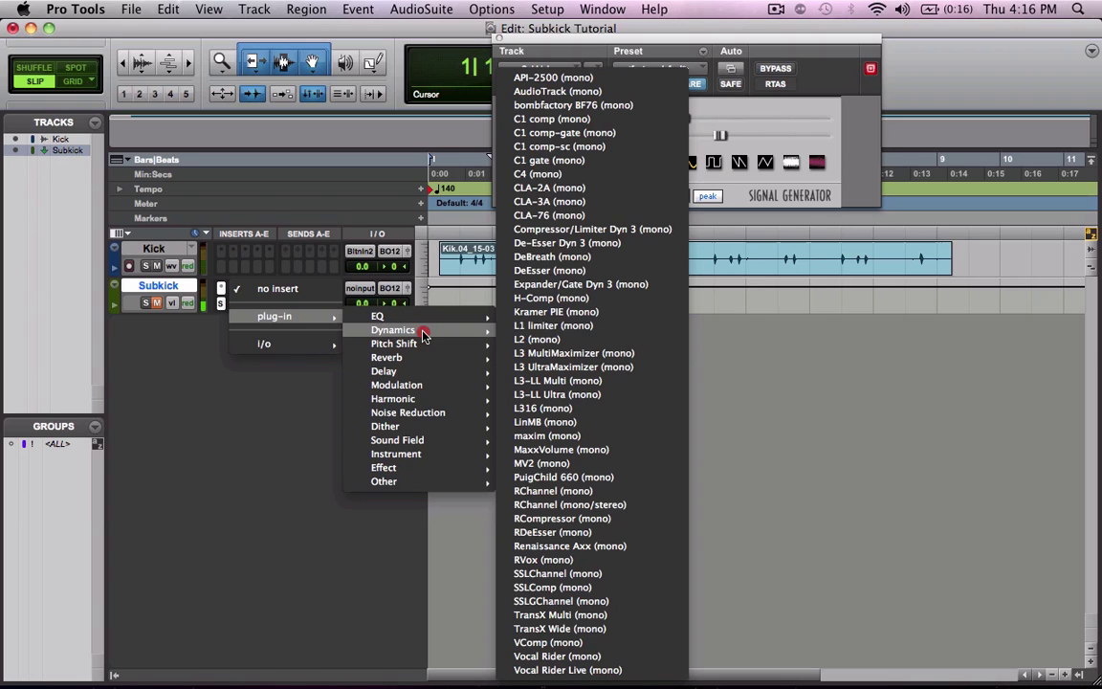
{"action": "left_click", "coordinate": [570, 160]}
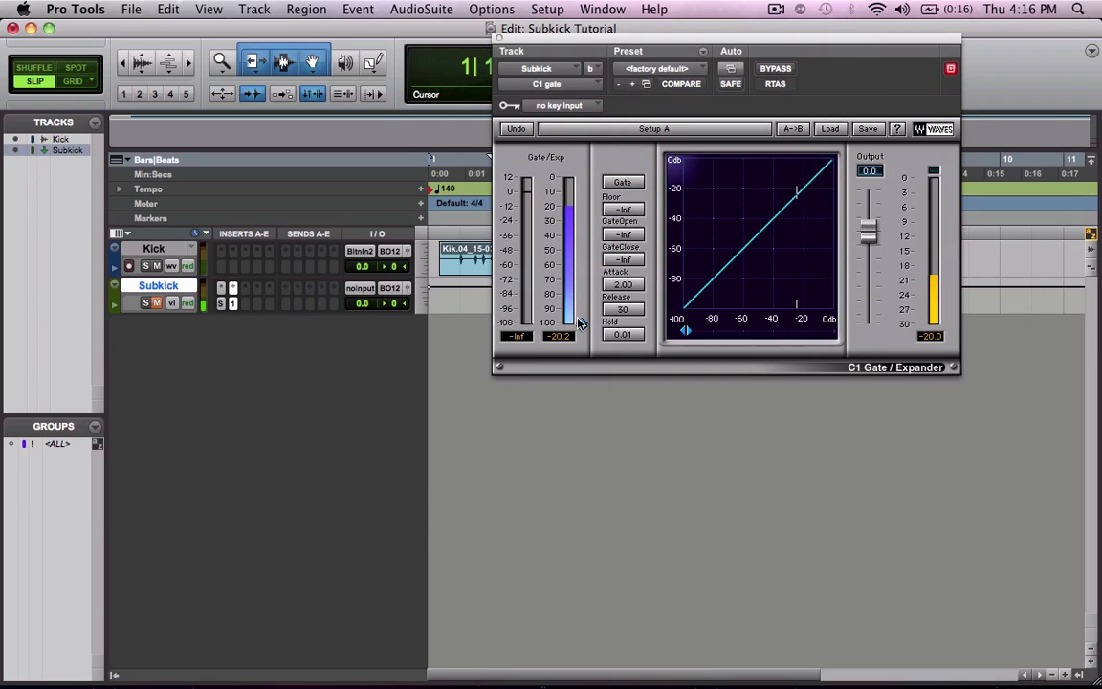
{"action": "left_click_drag", "start_coordinate": [577, 323], "coordinate": [581, 200]}
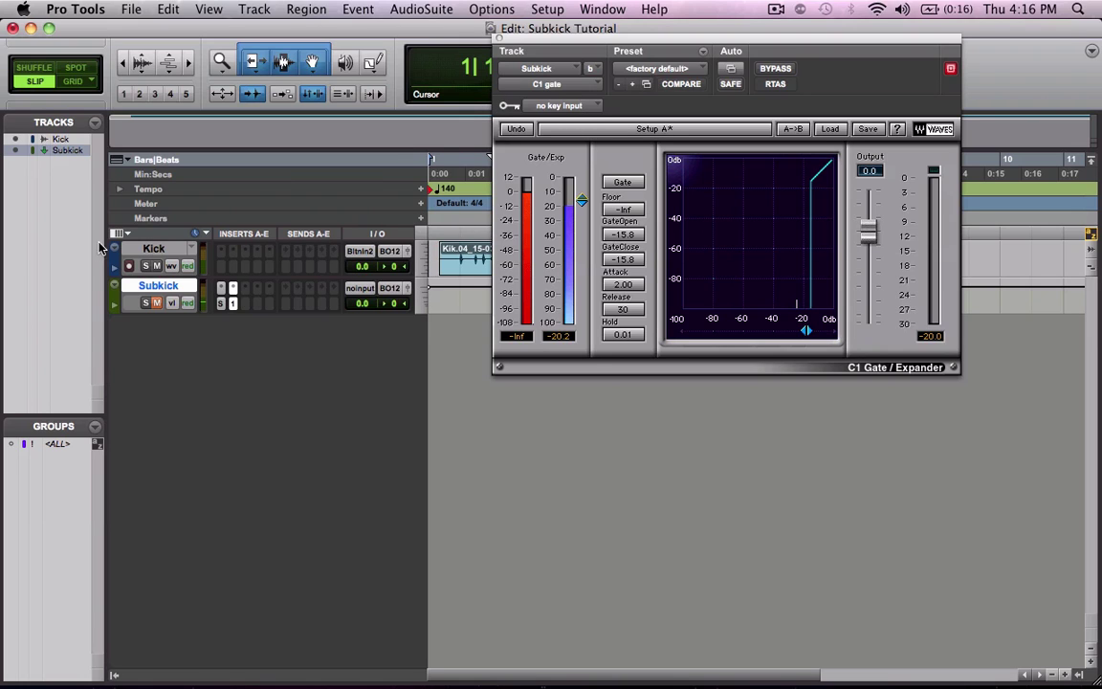
Step: Give the Kick track a pre-fader send to Bus 1 at 0 dB
{"action": "left_click", "coordinate": [282, 255]}
{"action": "mouse_move", "coordinate": [296, 292]}
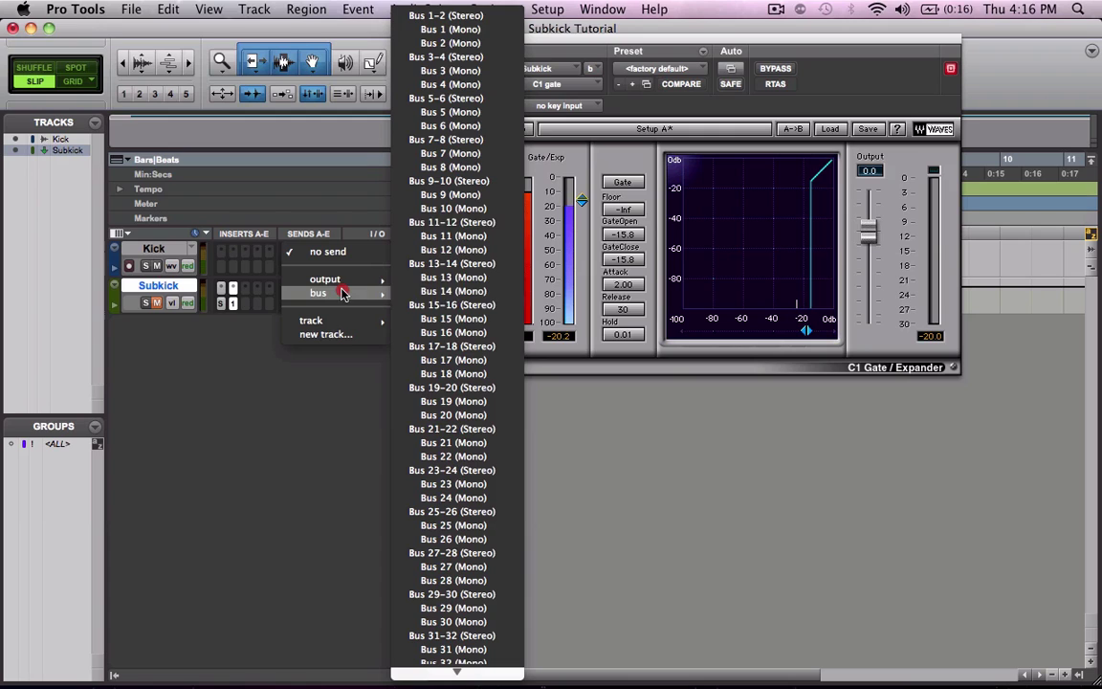
{"action": "left_click", "coordinate": [483, 32]}
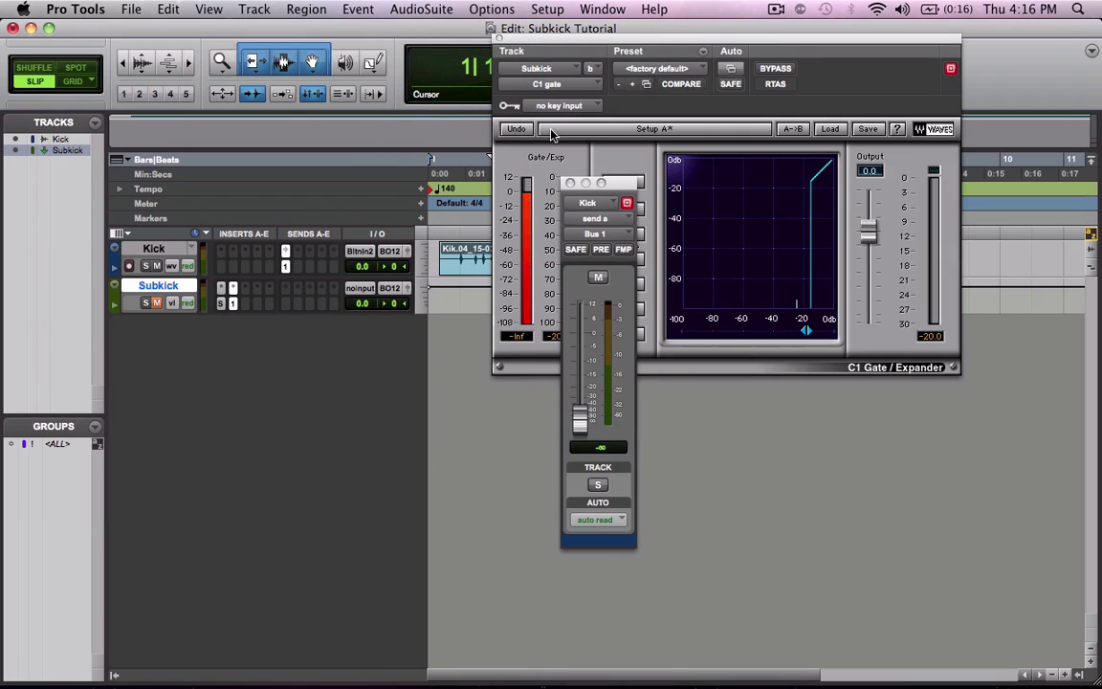
{"action": "left_click", "coordinate": [585, 433], "text": "alt"}
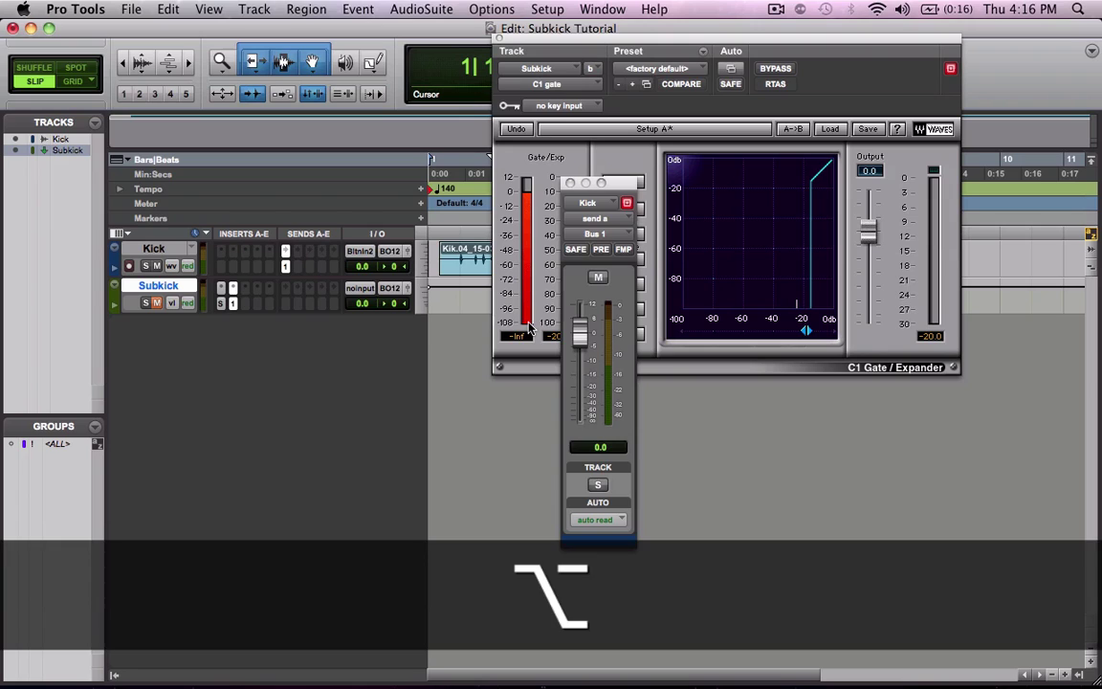
{"action": "left_click", "coordinate": [601, 251]}
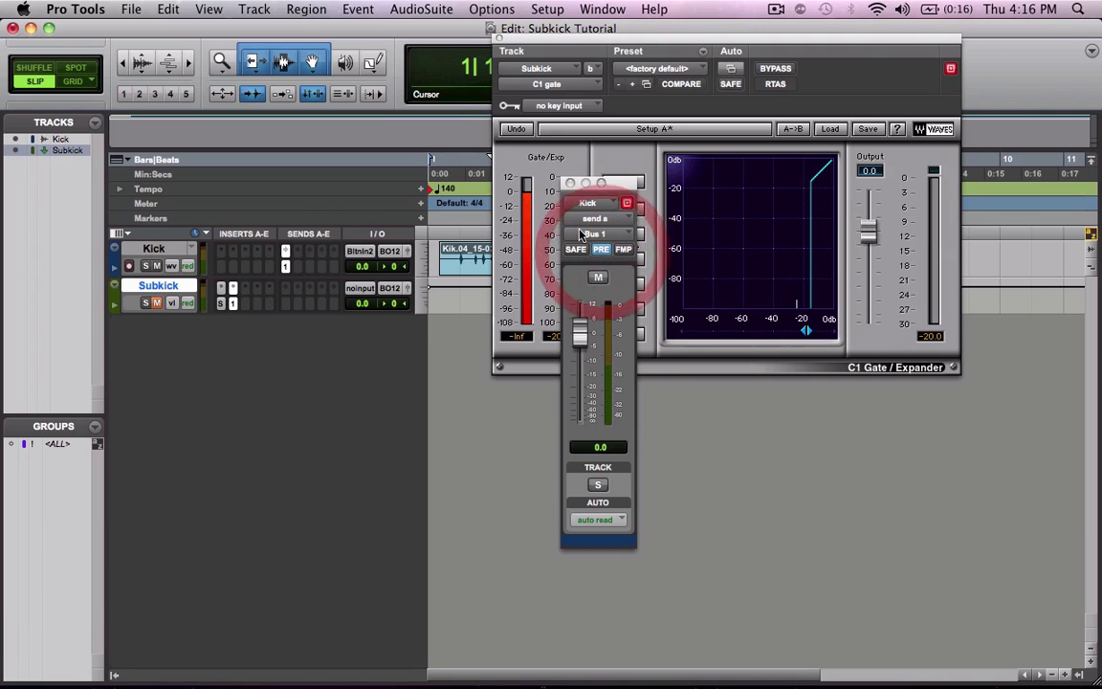
{"action": "left_click", "coordinate": [570, 183]}
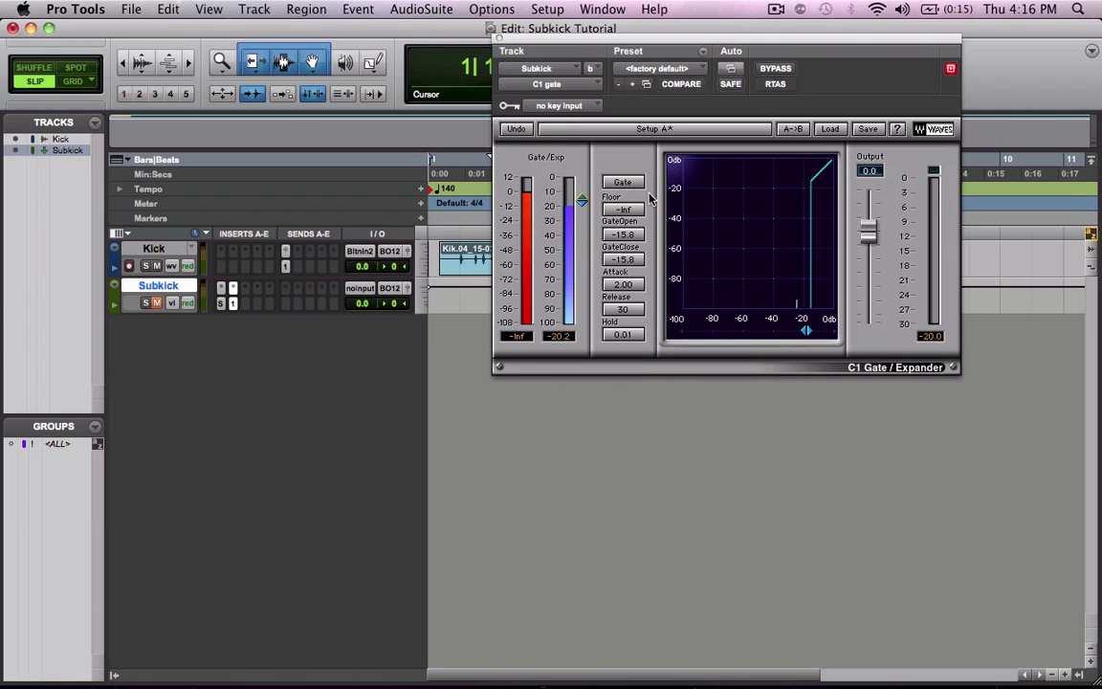
Step: Set the C1 gate's key input to Bus 1
{"action": "left_click", "coordinate": [555, 107]}
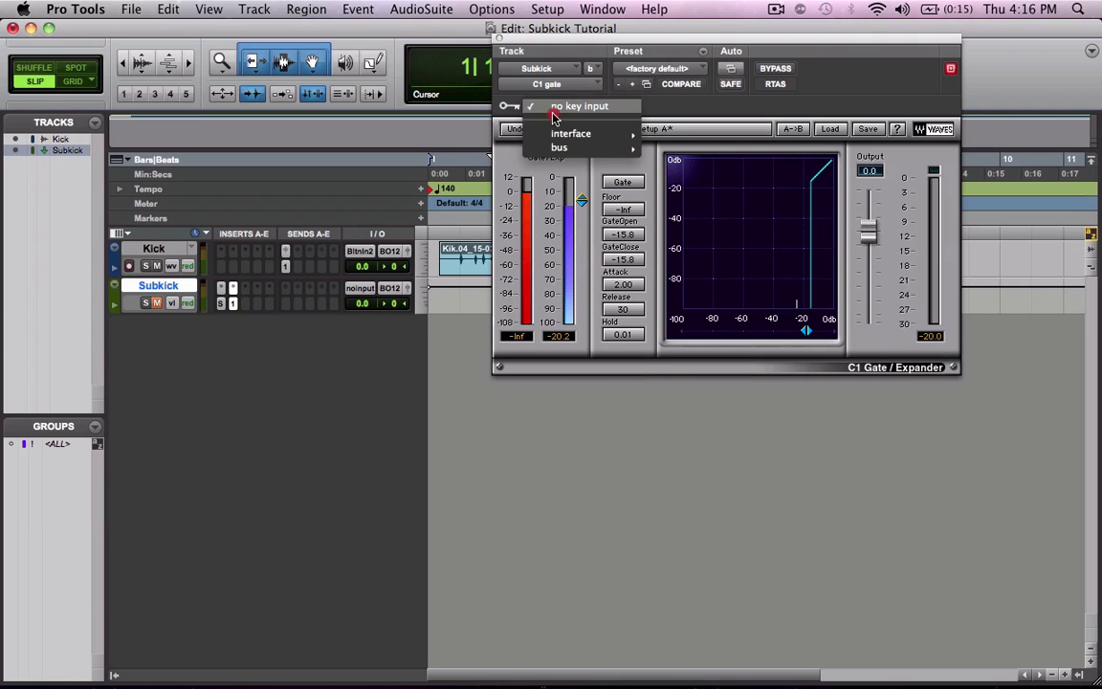
{"action": "mouse_move", "coordinate": [560, 147]}
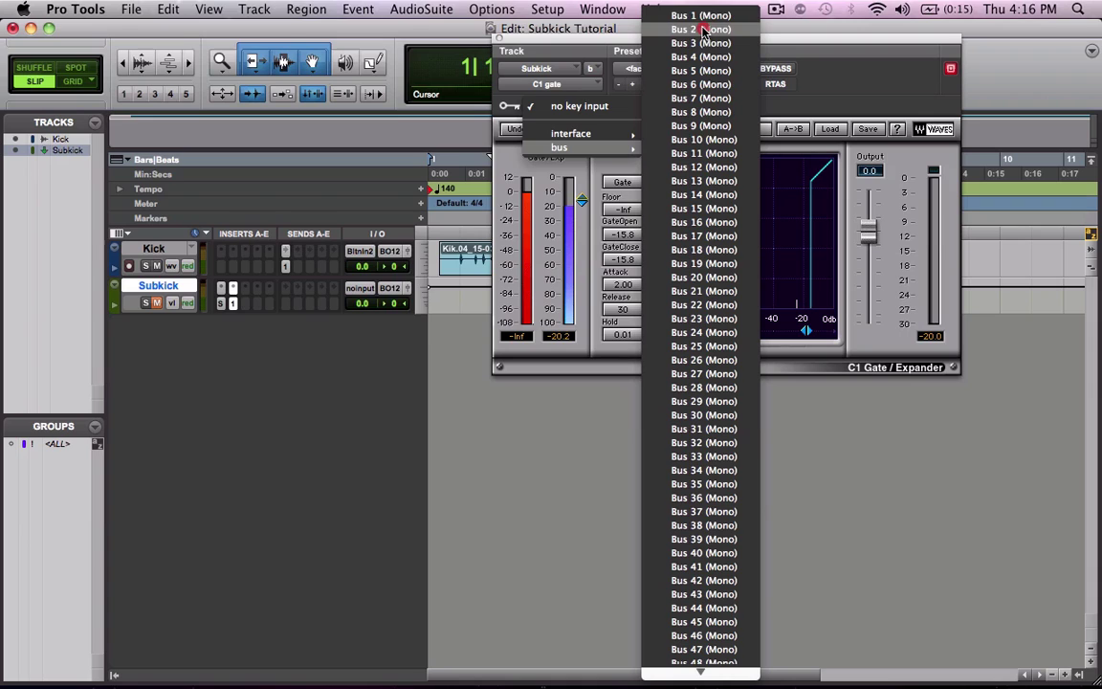
{"action": "left_click", "coordinate": [703, 16]}
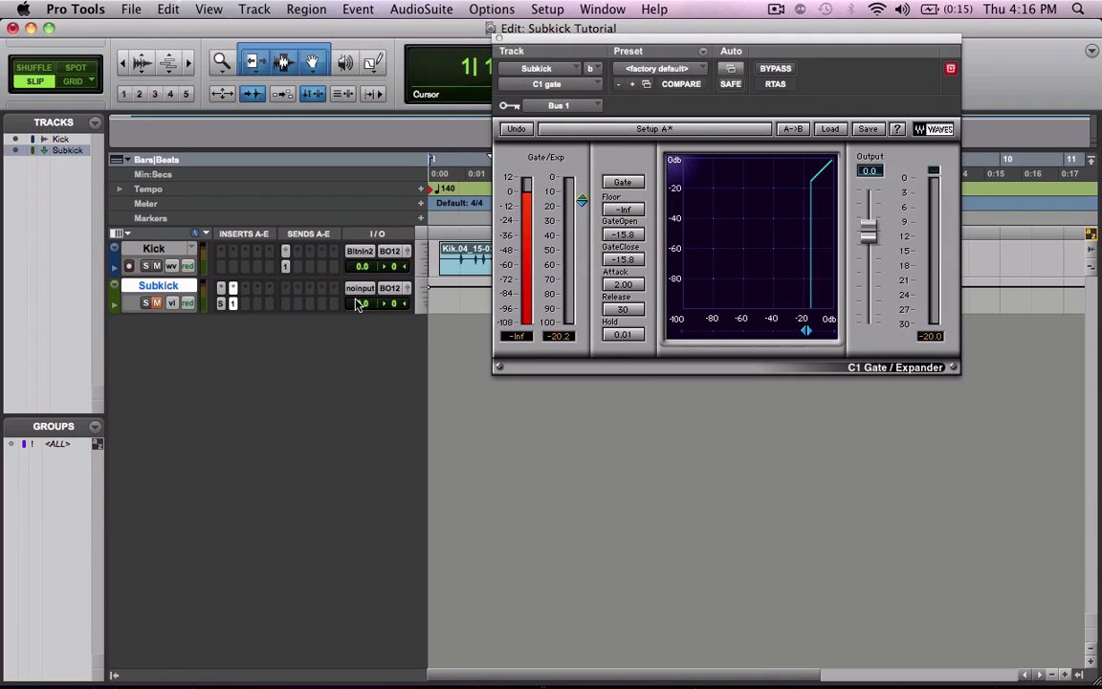
Step: Unmute Subkick and, during playback, lower the gate threshold to about -19.3
{"action": "left_click", "coordinate": [220, 303]}
{"action": "left_click", "coordinate": [158, 303]}
{"action": "key", "text": "space"}
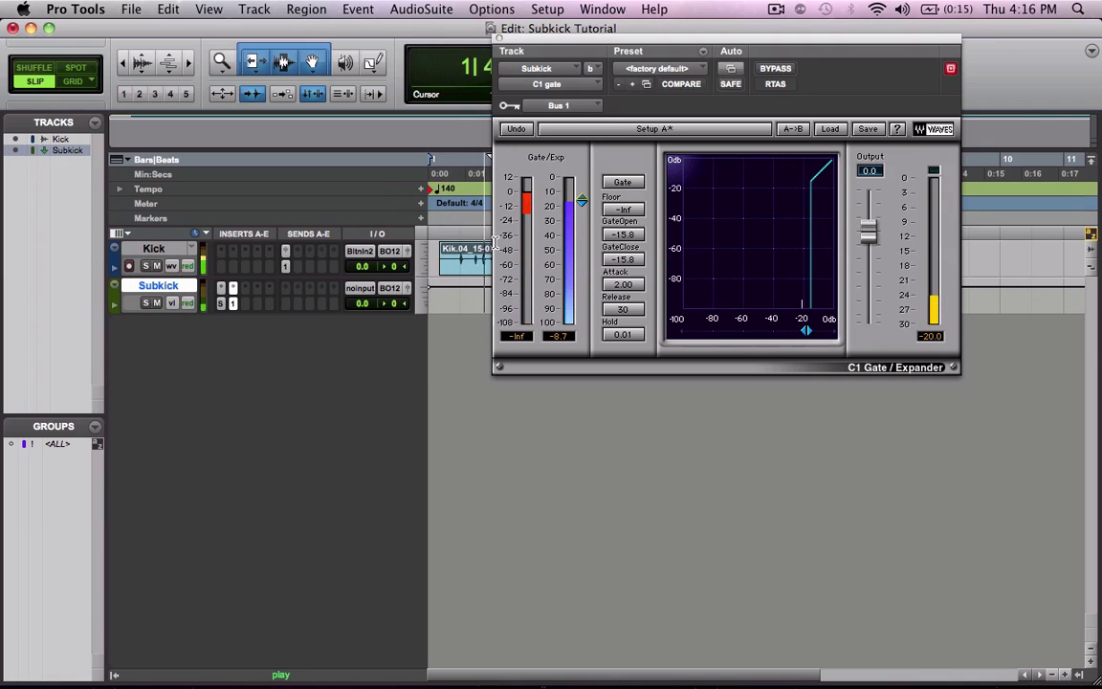
{"action": "left_click_drag", "start_coordinate": [580, 203], "coordinate": [582, 208]}
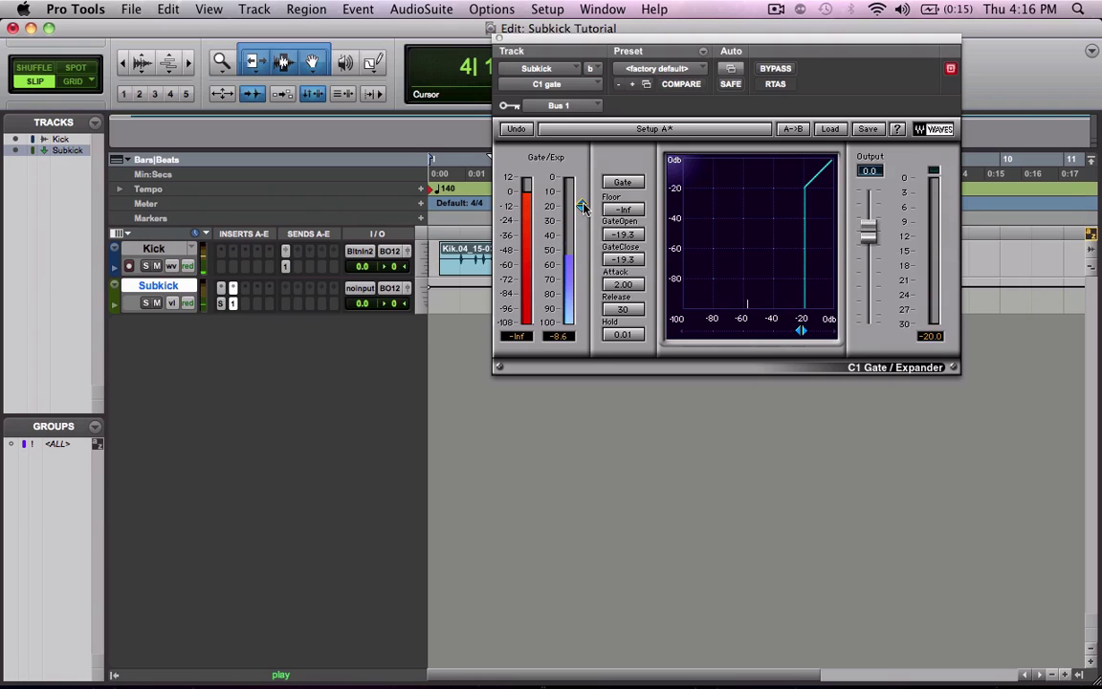
{"action": "key", "text": "space"}
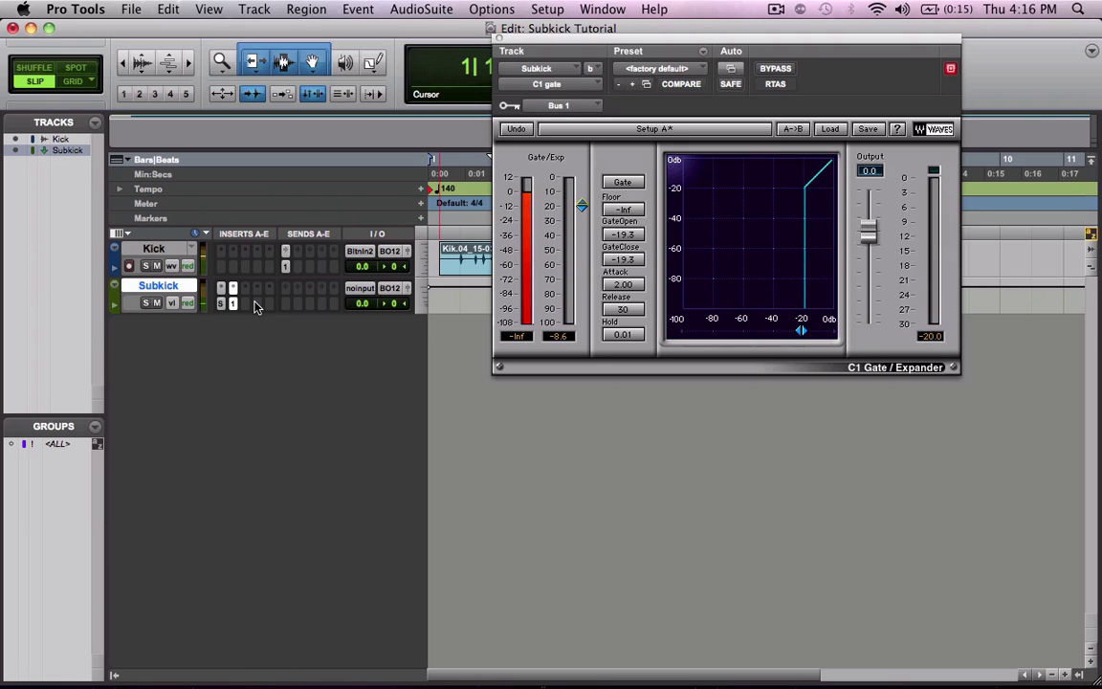
Step: Show the Signal Generator and, while playing, raise its level to -8.7 dB
{"action": "left_click", "coordinate": [221, 287]}
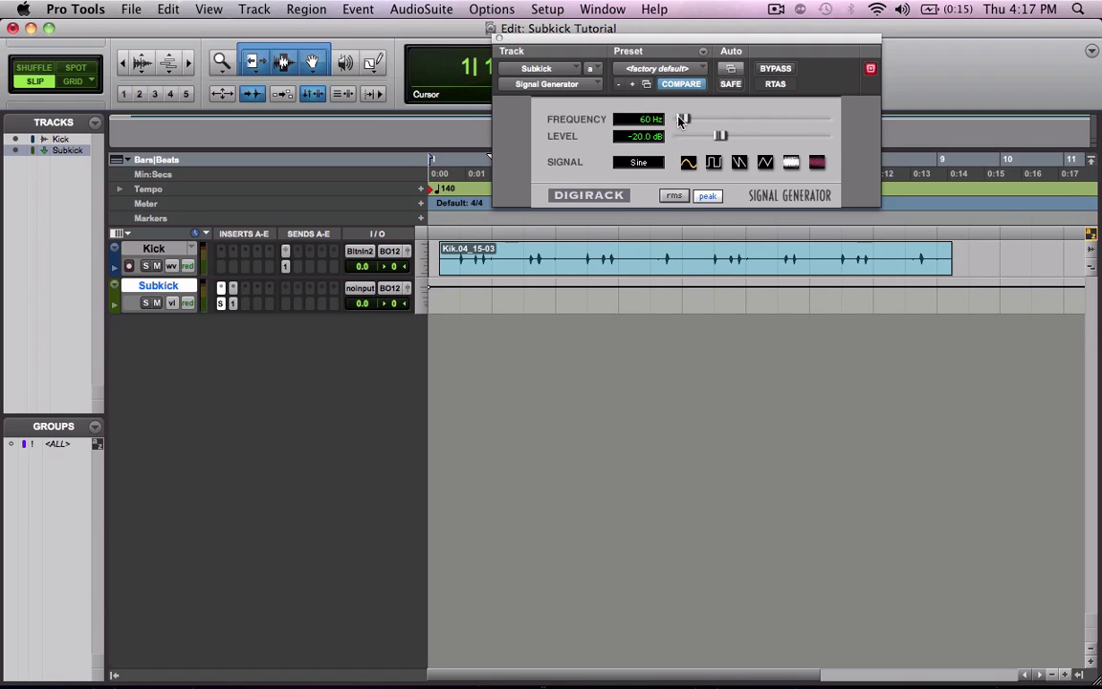
{"action": "left_click_drag", "start_coordinate": [682, 118], "coordinate": [702, 119]}
{"action": "key", "text": "space"}
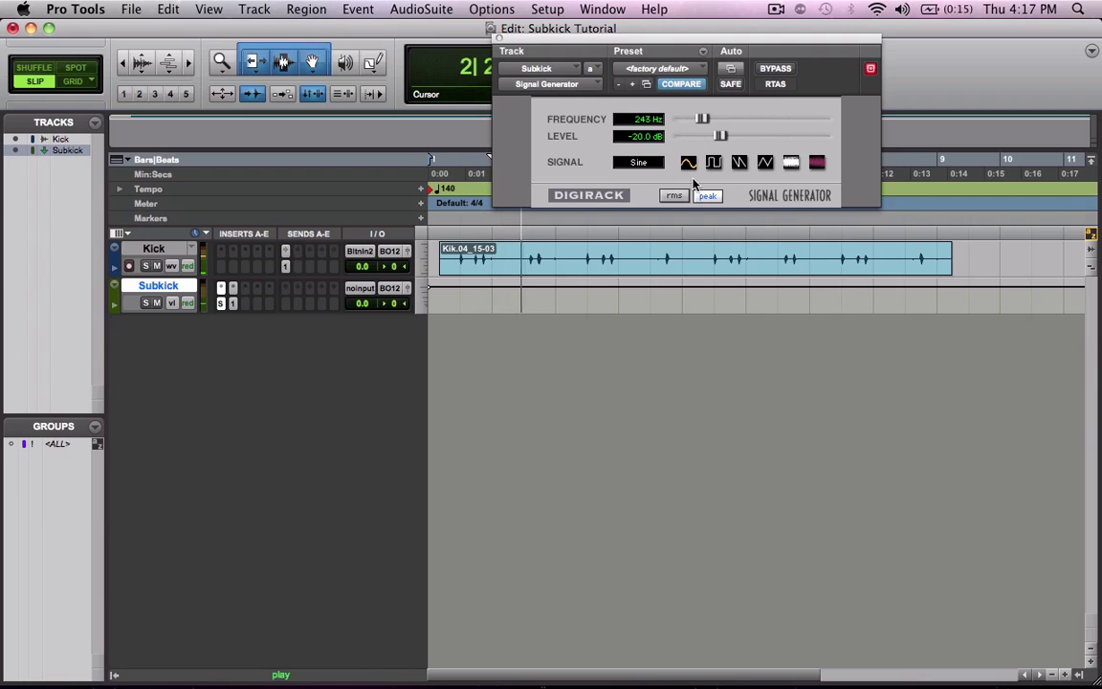
{"action": "left_click", "coordinate": [718, 136]}
{"action": "left_click_drag", "start_coordinate": [718, 135], "coordinate": [742, 136]}
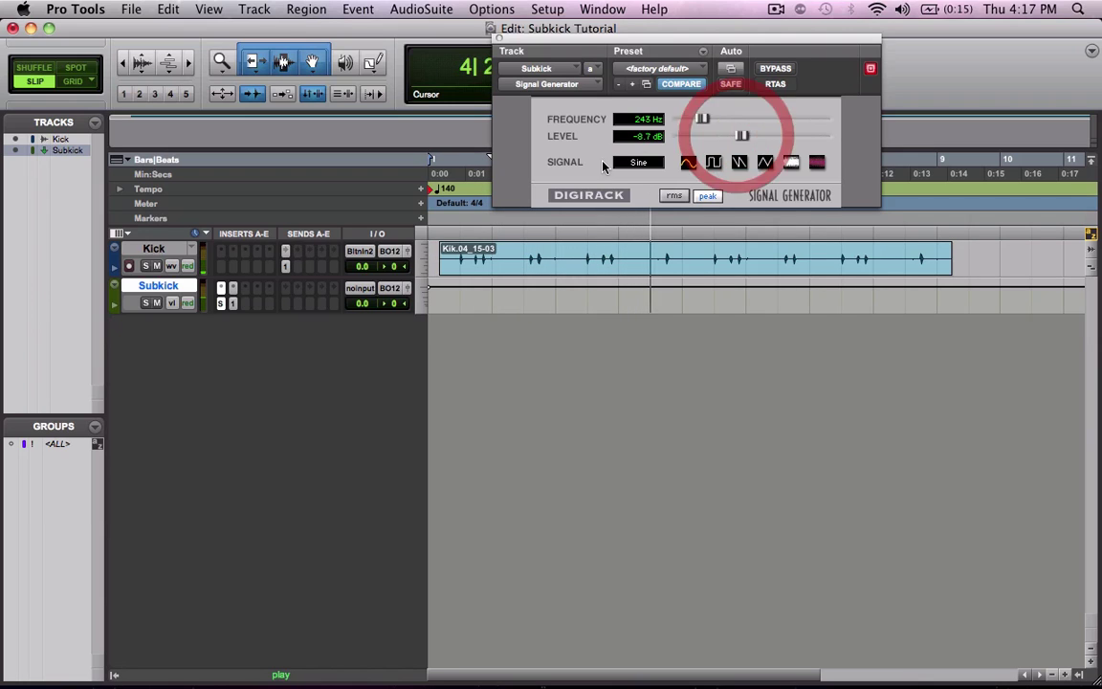
Step: Set the generator frequency back to 60 Hz and raise its level to -3.7 dB
{"action": "left_click", "coordinate": [647, 122]}
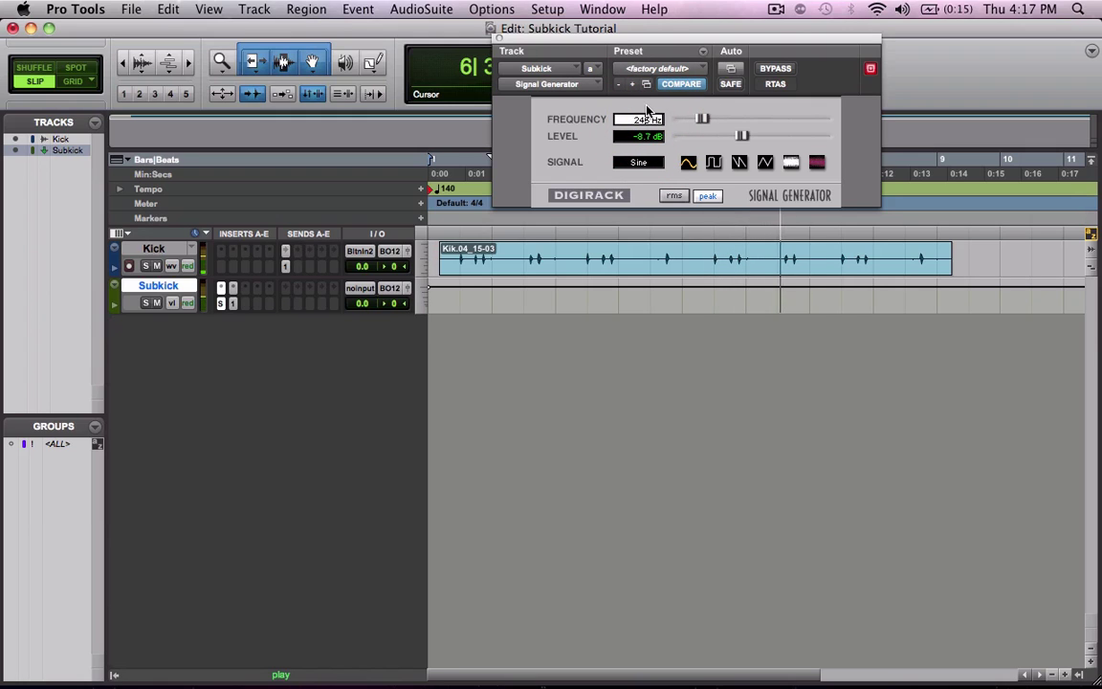
{"action": "type", "text": "60"}
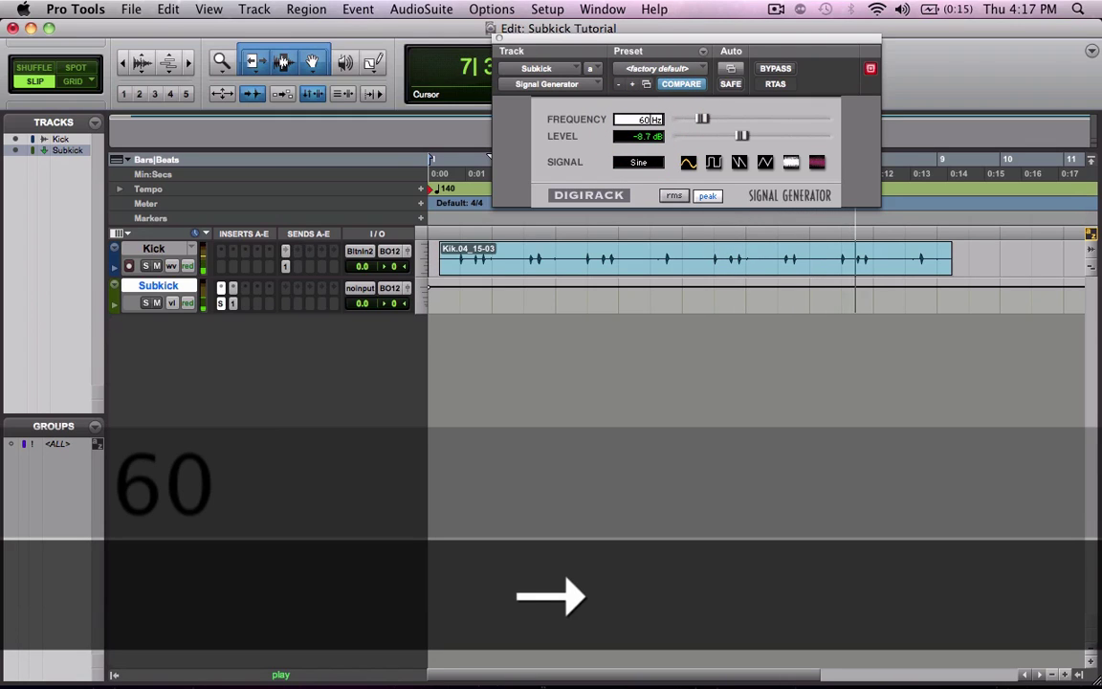
{"action": "key", "text": "Return"}
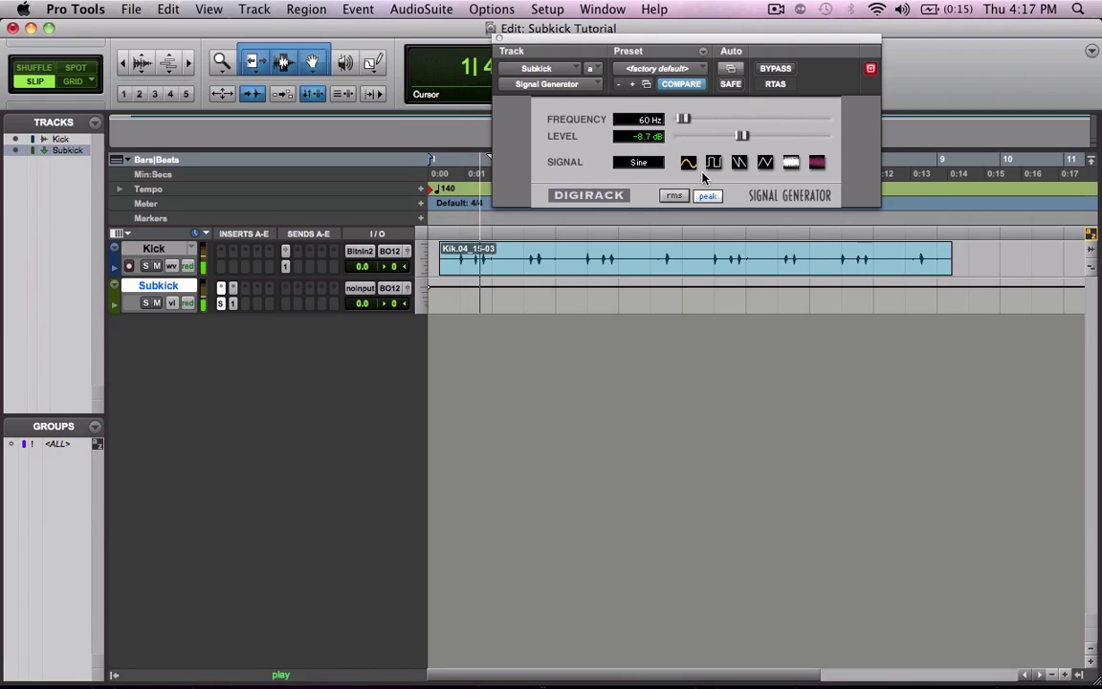
{"action": "left_click_drag", "start_coordinate": [742, 136], "coordinate": [787, 139]}
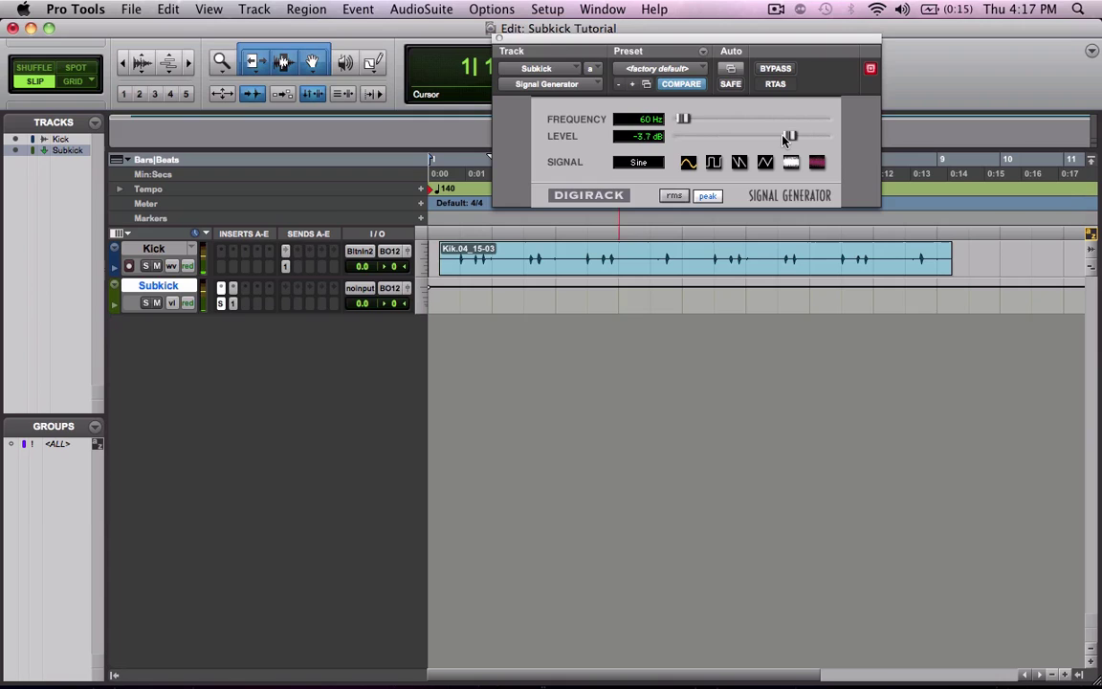
Step: Set the C1 gate close threshold to -22.0, attack to 0.58, and enter release 127
{"action": "left_click", "coordinate": [232, 304]}
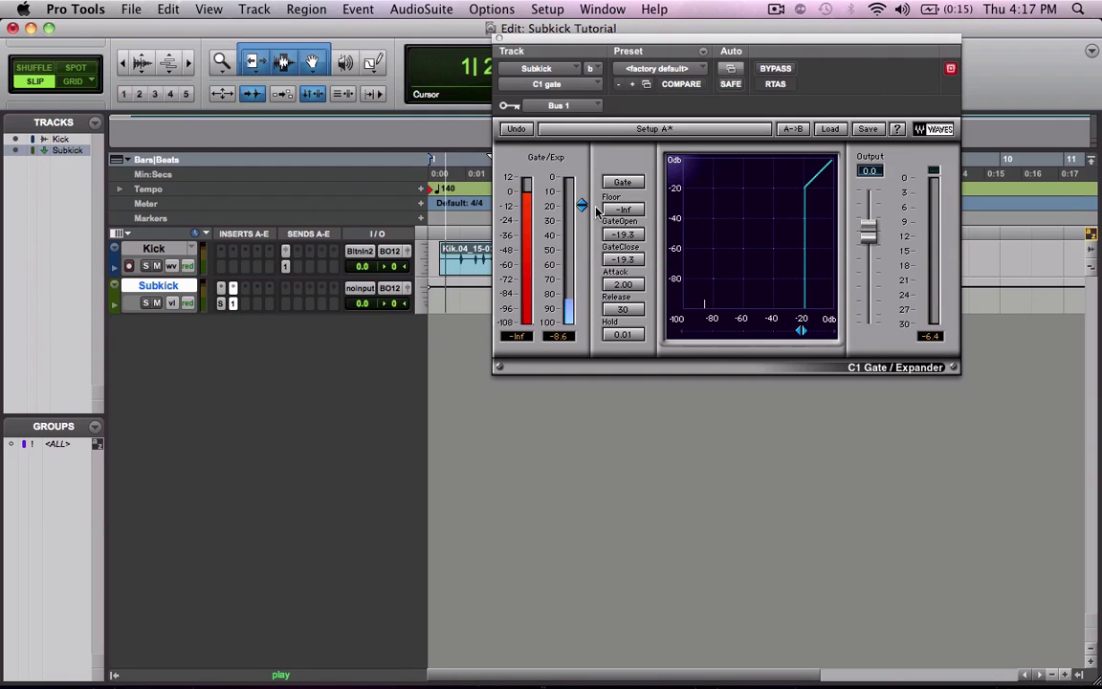
{"action": "left_click_drag", "start_coordinate": [598, 208], "coordinate": [597, 219]}
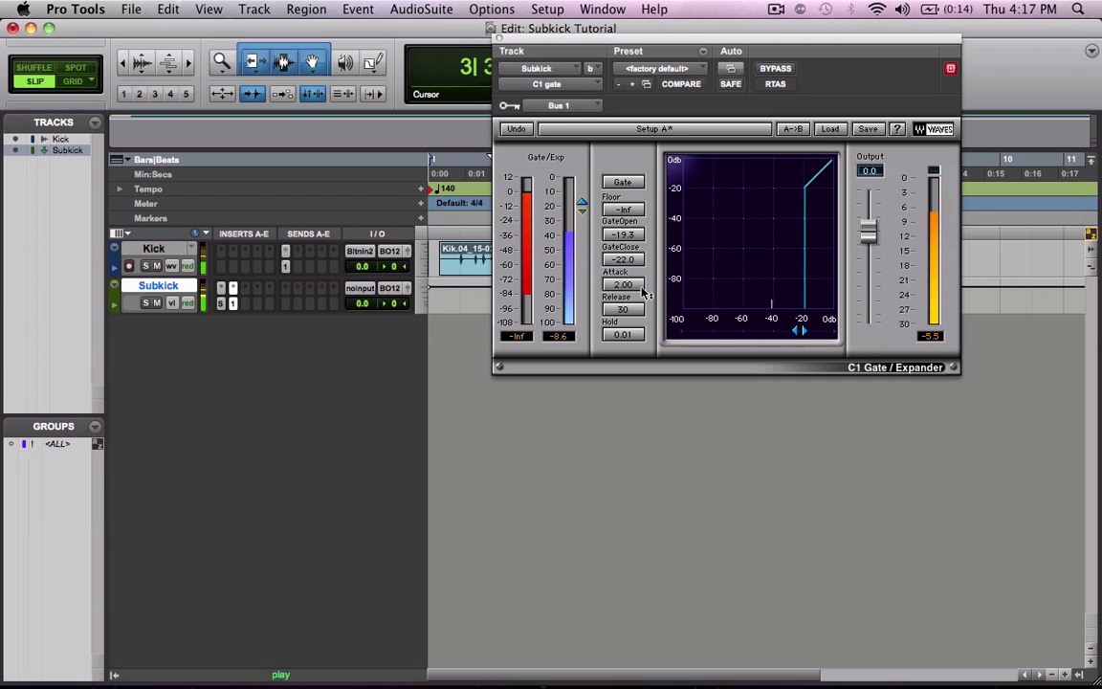
{"action": "left_click_drag", "start_coordinate": [643, 291], "coordinate": [643, 302]}
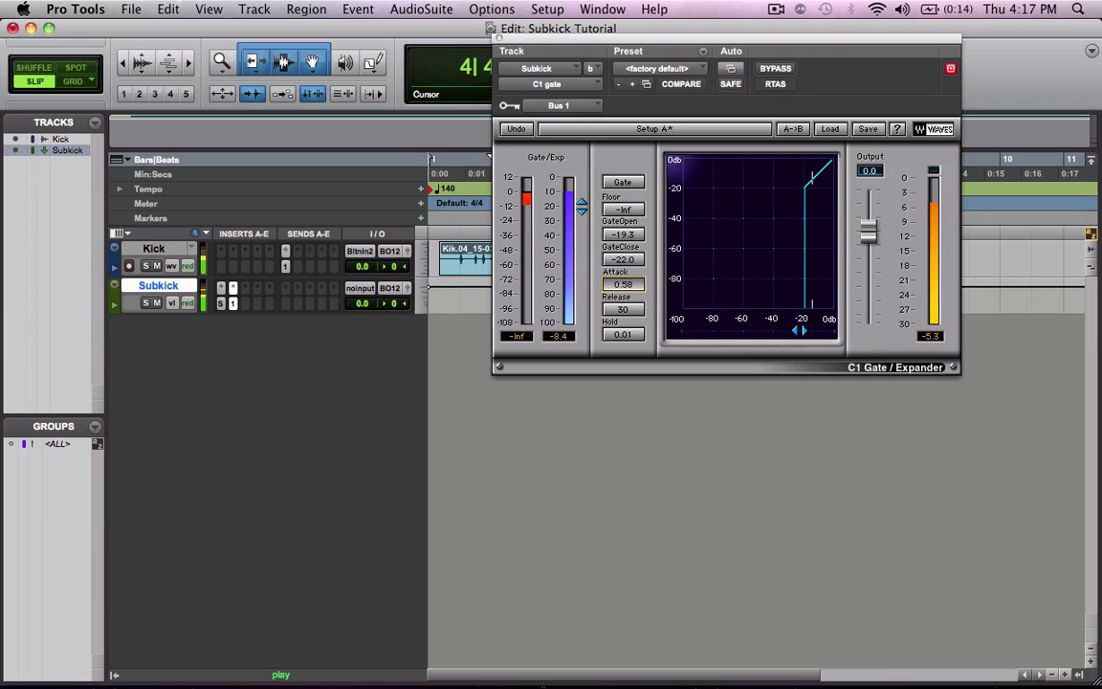
{"action": "left_click", "coordinate": [624, 308]}
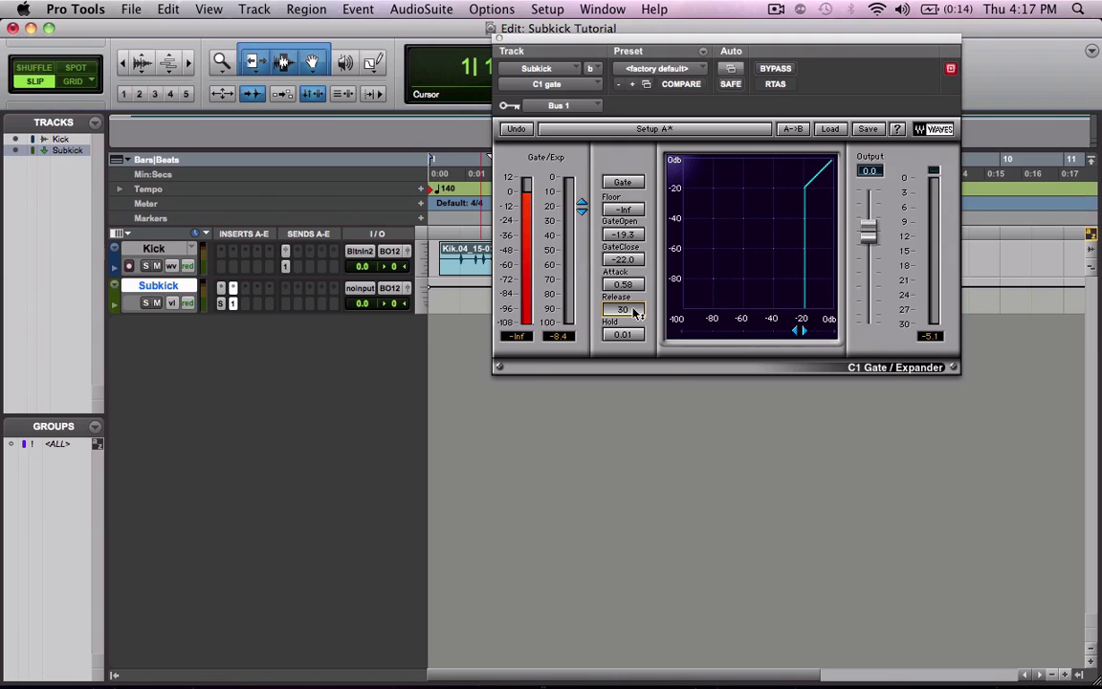
{"action": "left_click", "coordinate": [623, 309]}
{"action": "type", "text": "53"}
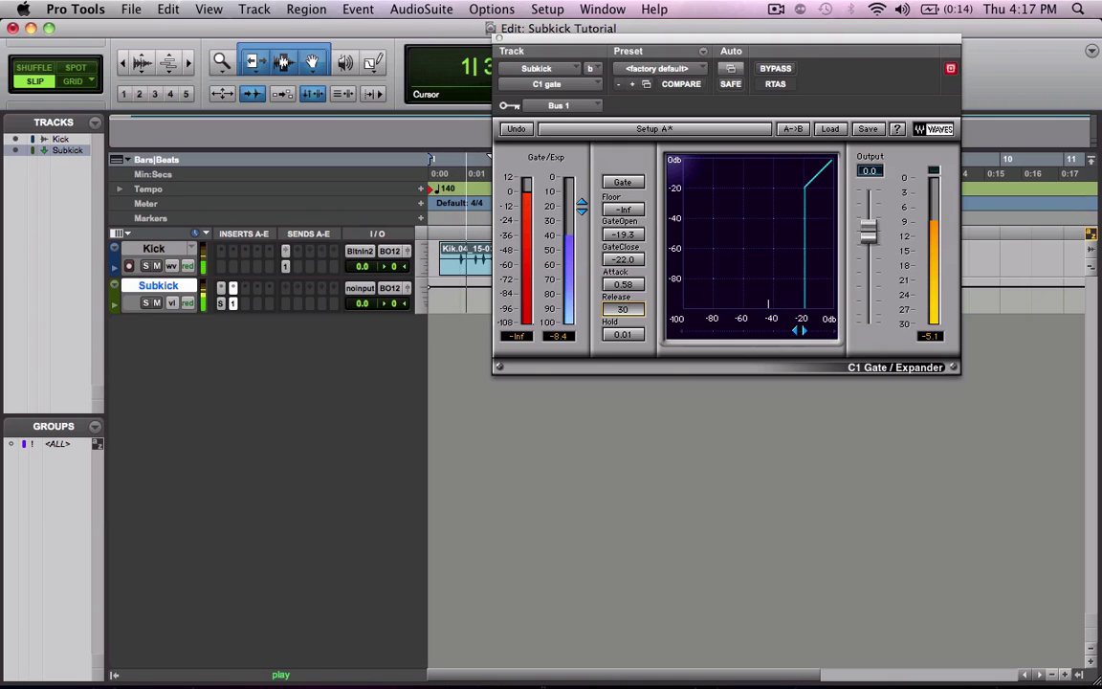
{"action": "type", "text": "92"}
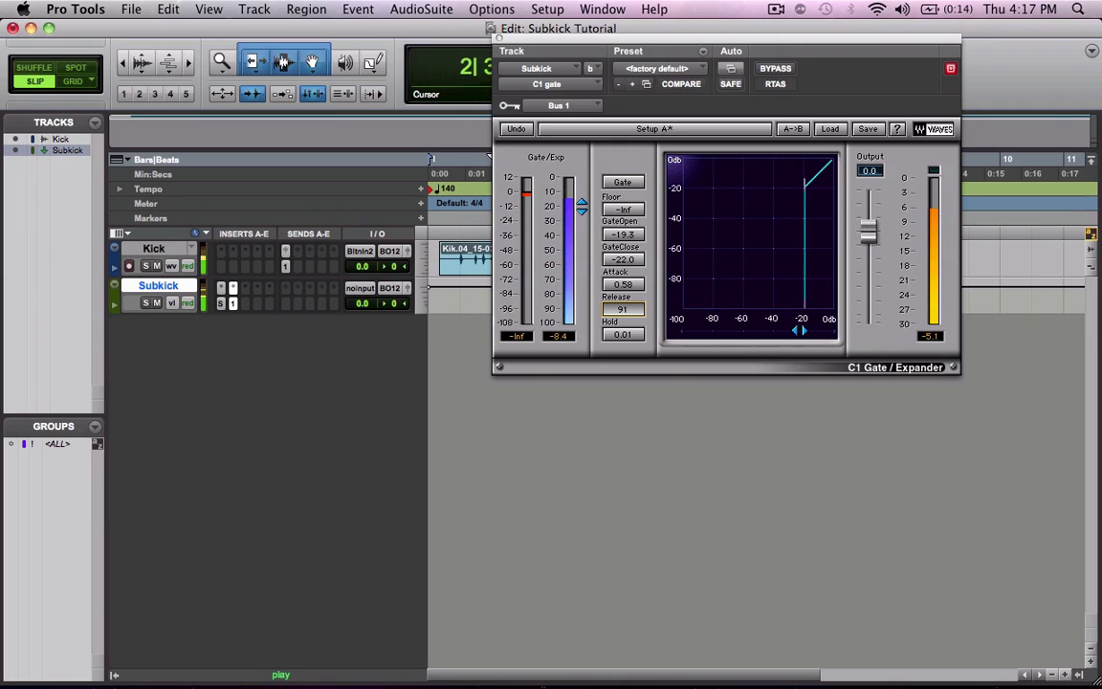
{"action": "type", "text": "127"}
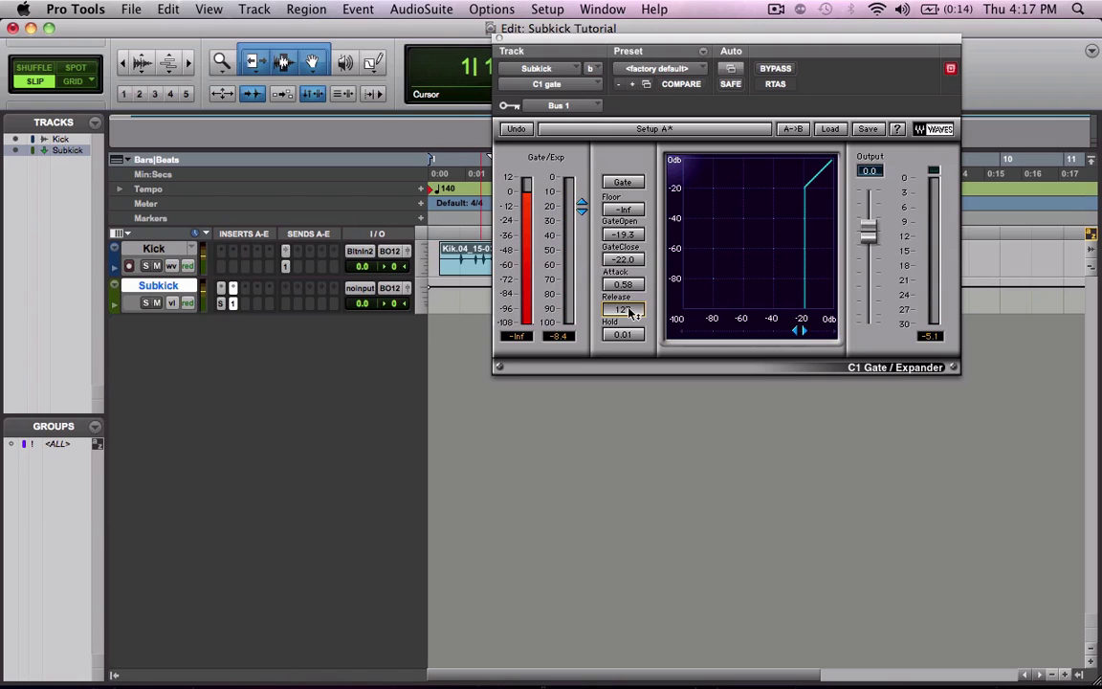
Step: Nudge the Signal Generator frequency, close its window, and reopen Subkick's C1 Gate
{"action": "left_click", "coordinate": [220, 304]}
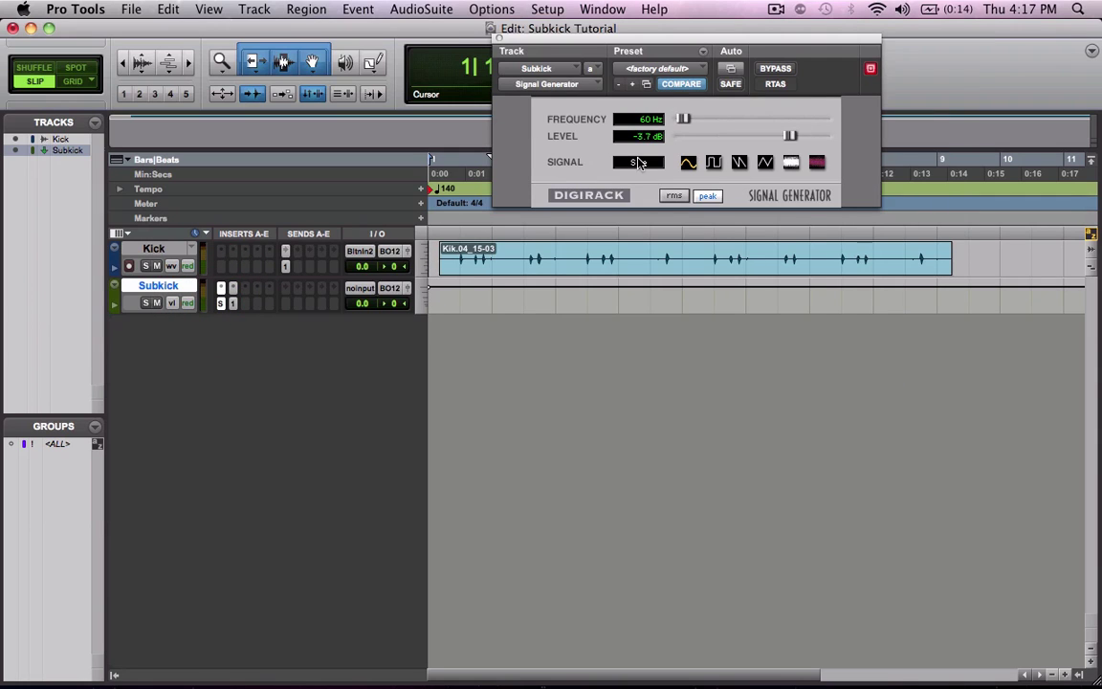
{"action": "left_click_drag", "start_coordinate": [684, 114], "coordinate": [684, 119]}
{"action": "left_click", "coordinate": [497, 40]}
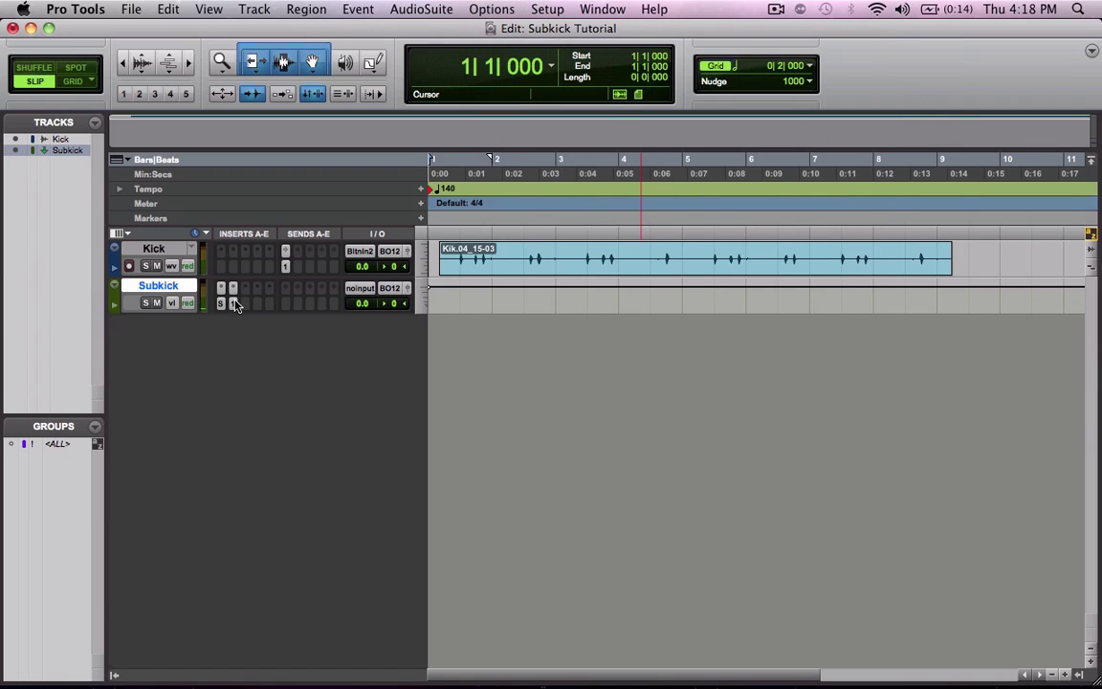
{"action": "left_click", "coordinate": [236, 305]}
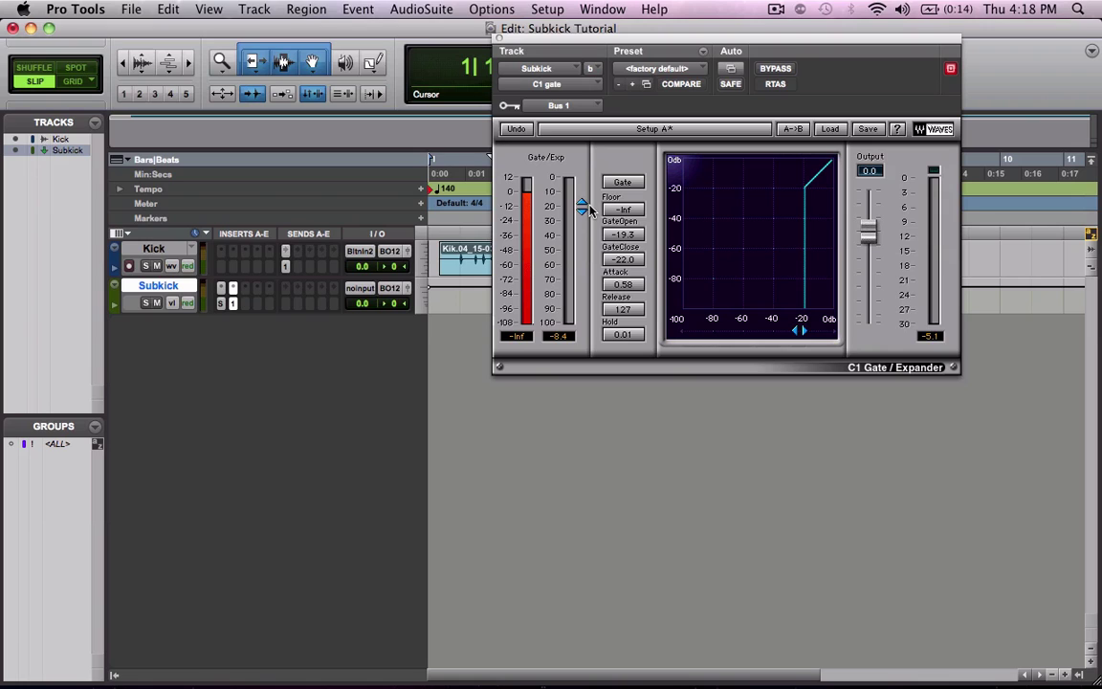